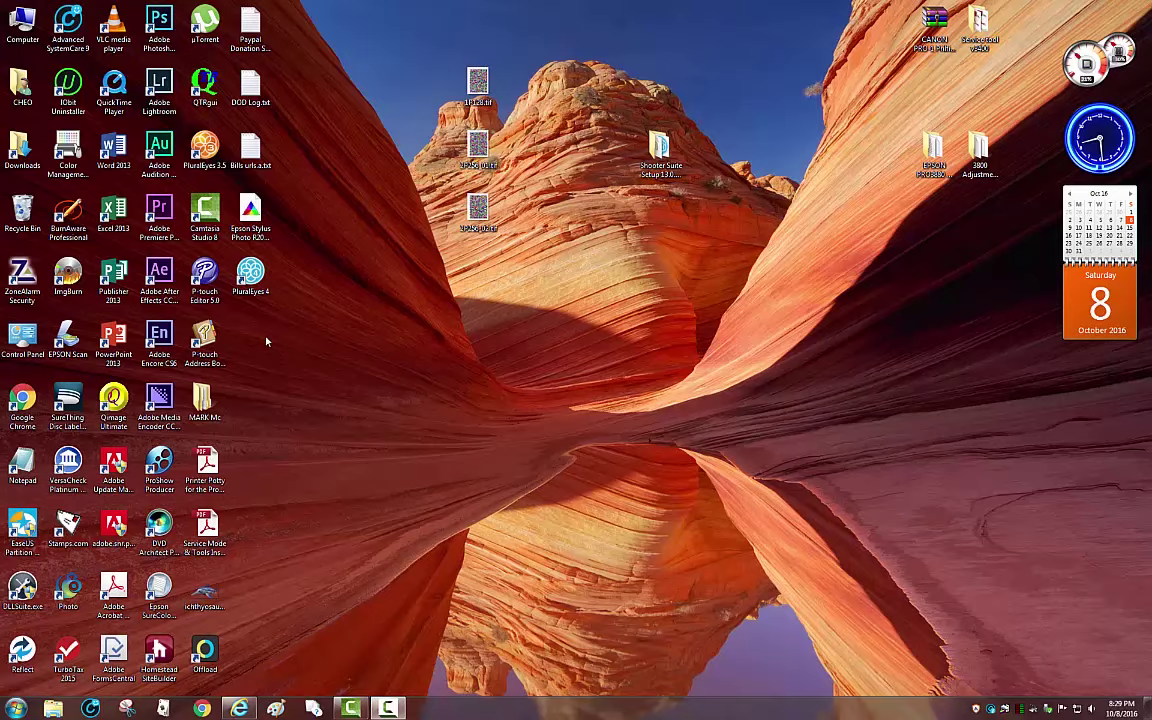
Step: Open Devices and Printers from the Start menu and bring up the EPSON Stylus Pro 3800's shortcut menu
click(15, 708)
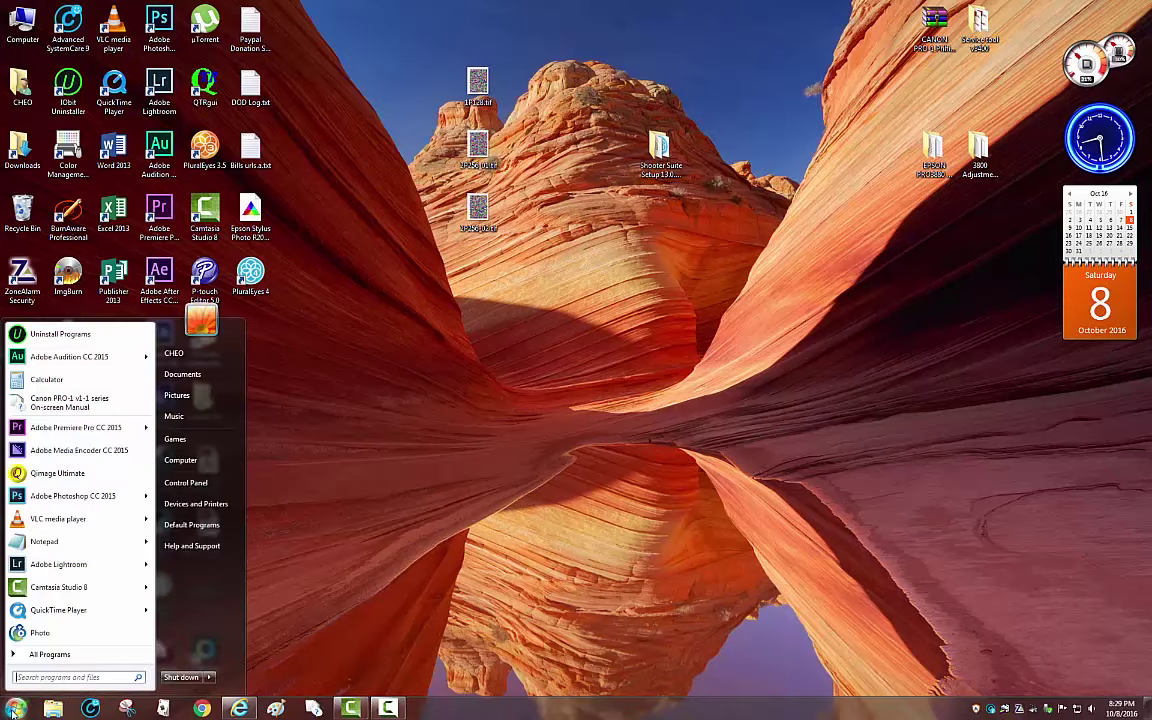
click(188, 505)
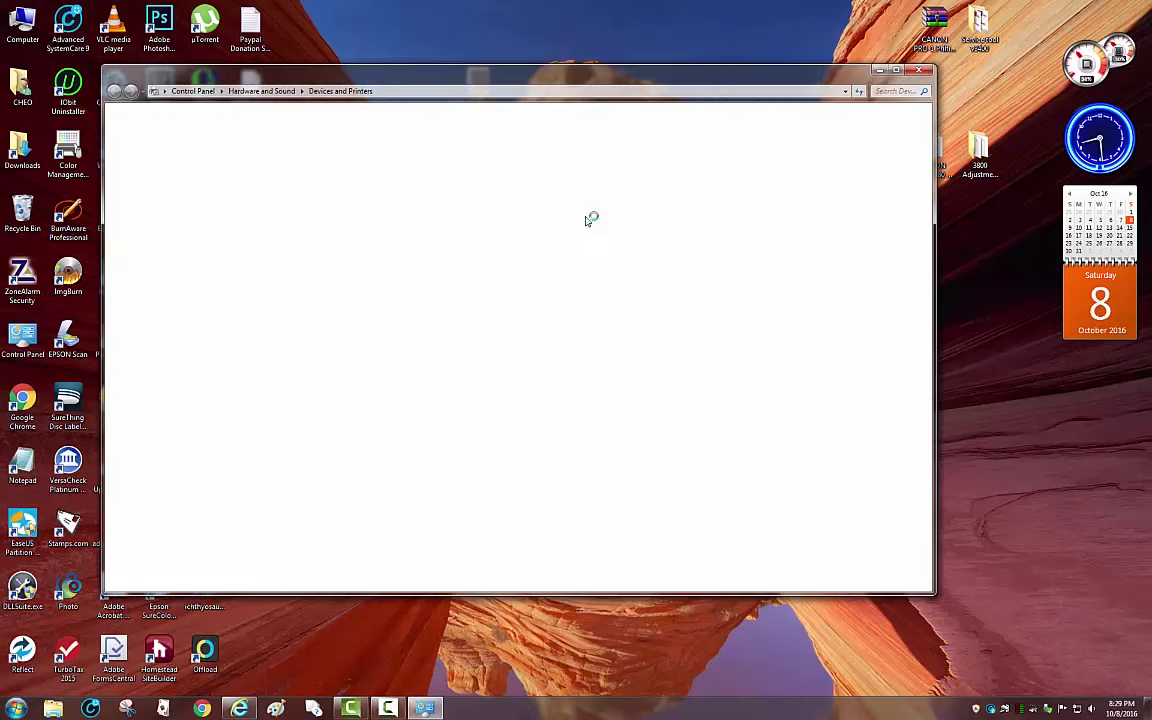
drag(650, 80, 698, 112)
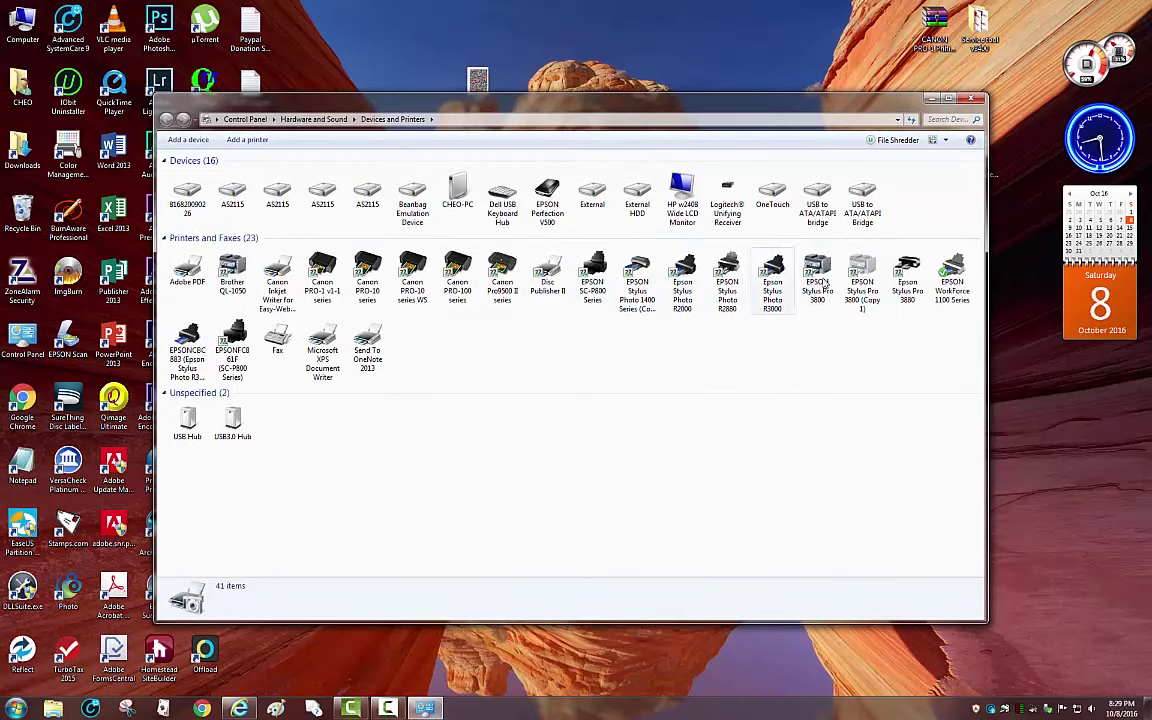
right_click(906, 276)
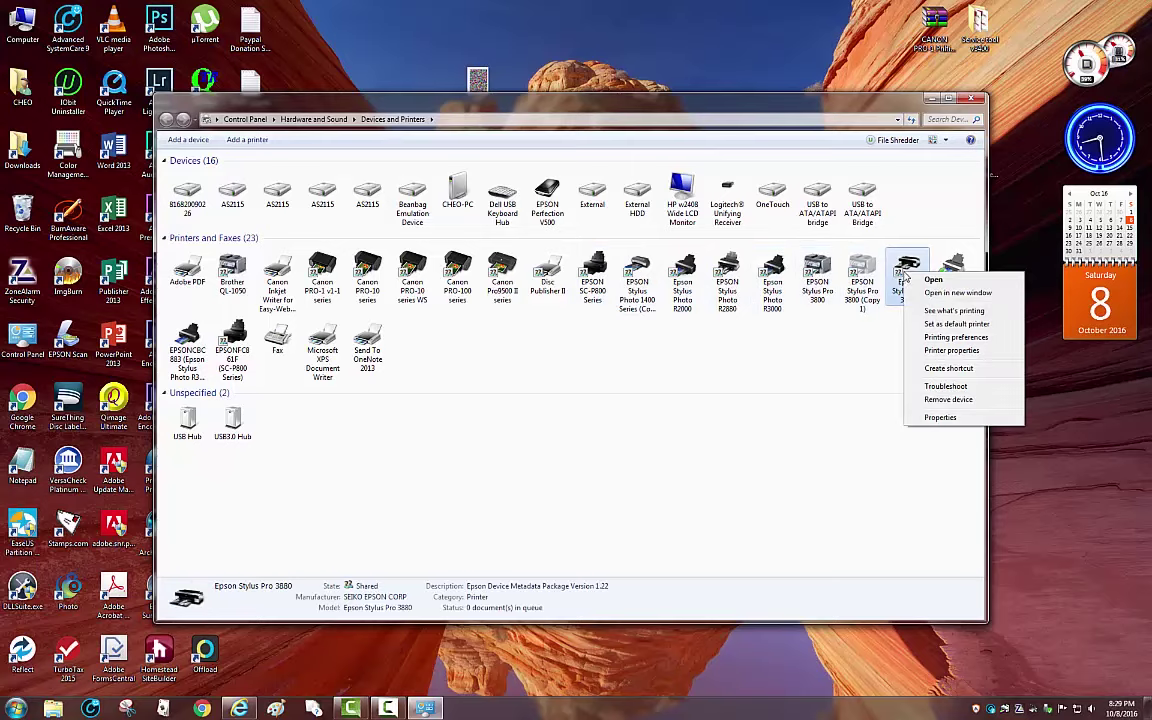
right_click(811, 268)
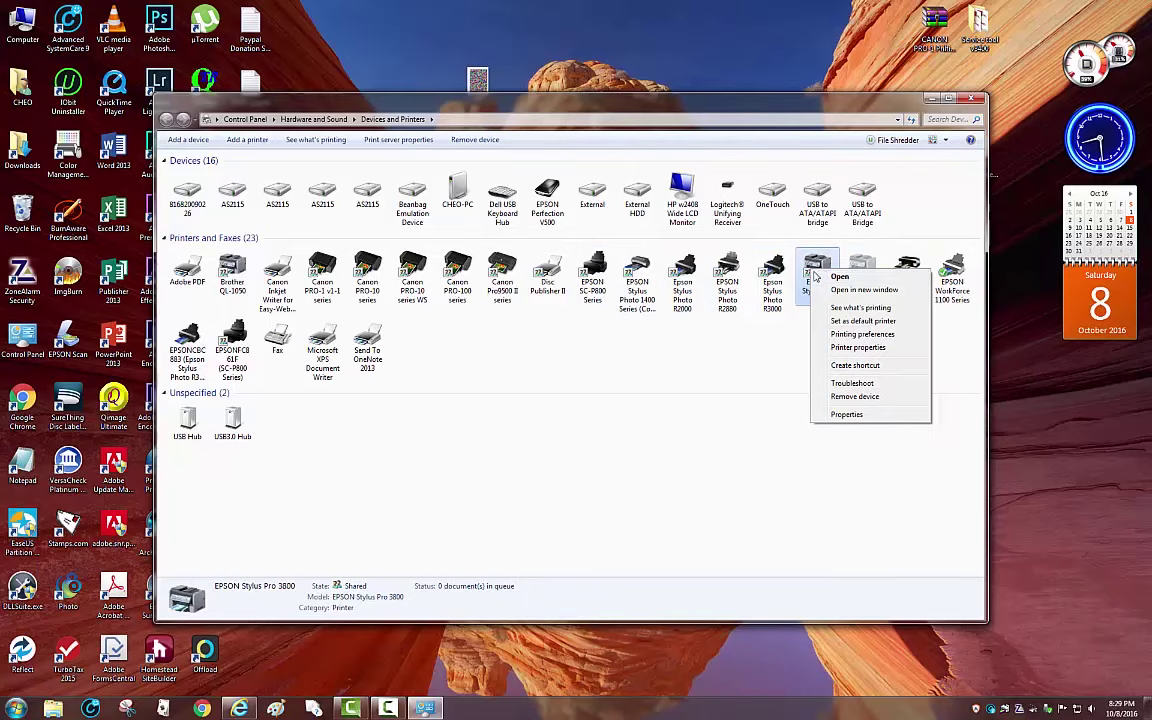
Step: Open the Stylus Pro 3800 Printing Preferences and close Devices and Printers
click(860, 334)
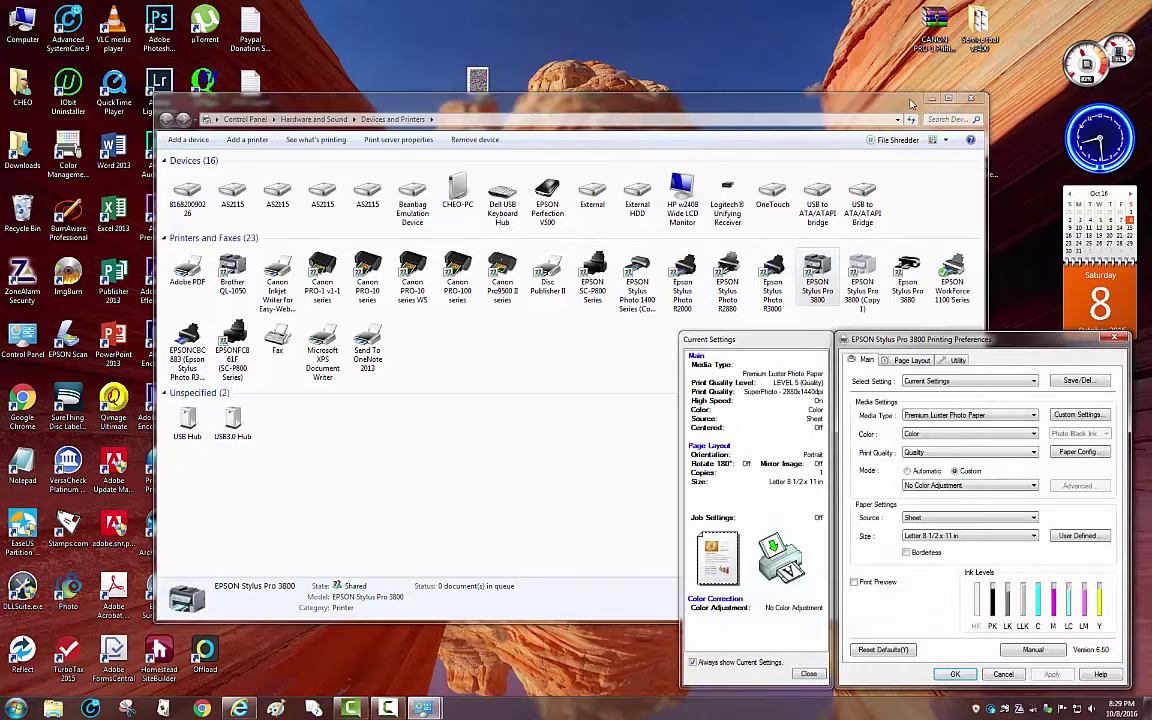
drag(870, 339, 472, 188)
click(970, 97)
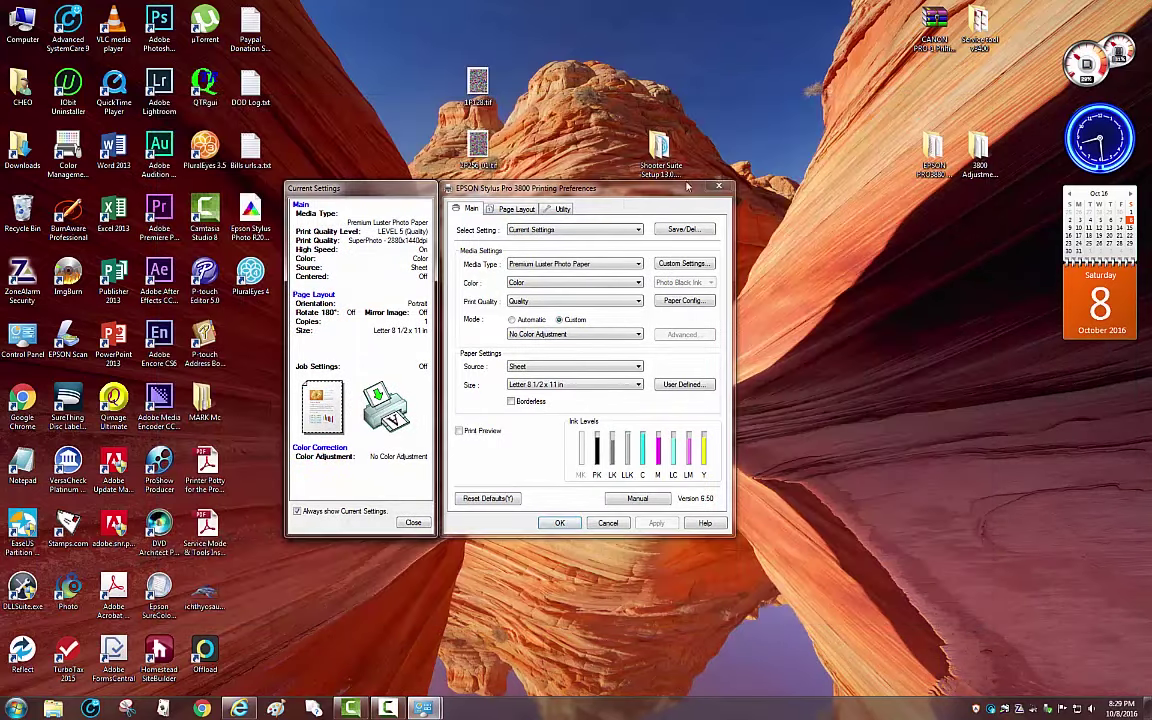
drag(580, 190, 586, 195)
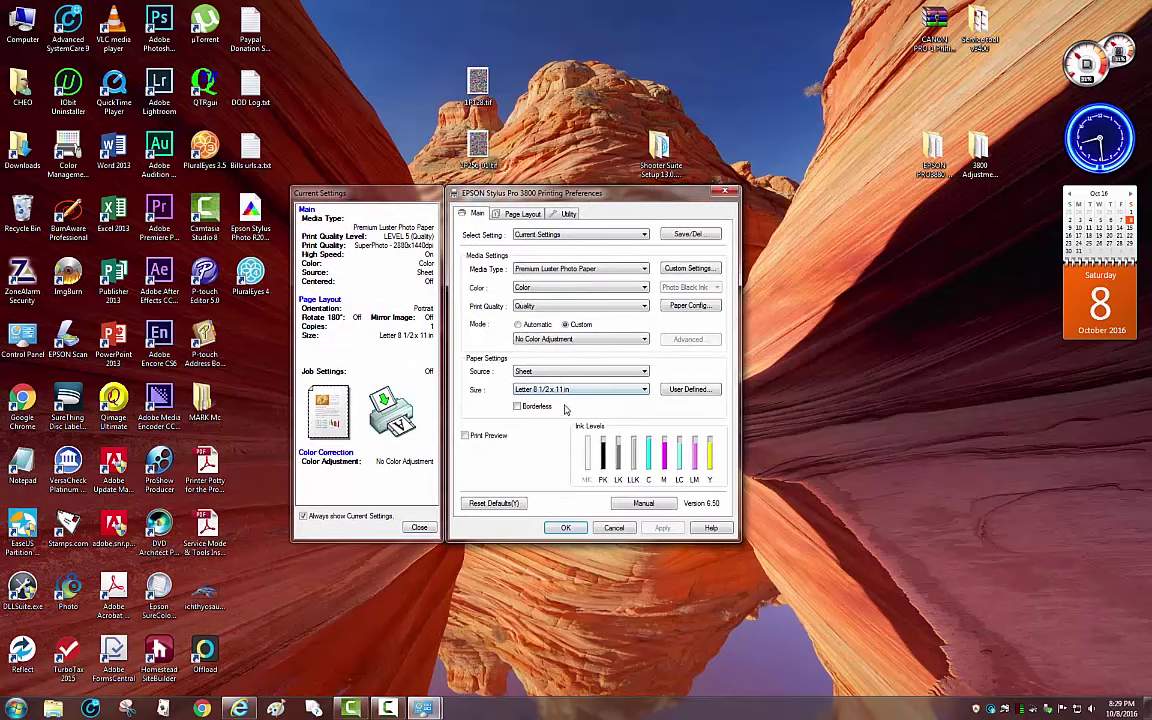
Step: Set the Main tab paper size to A Series Super A3 329 x 483 mm
click(562, 390)
mouse_move(562, 417)
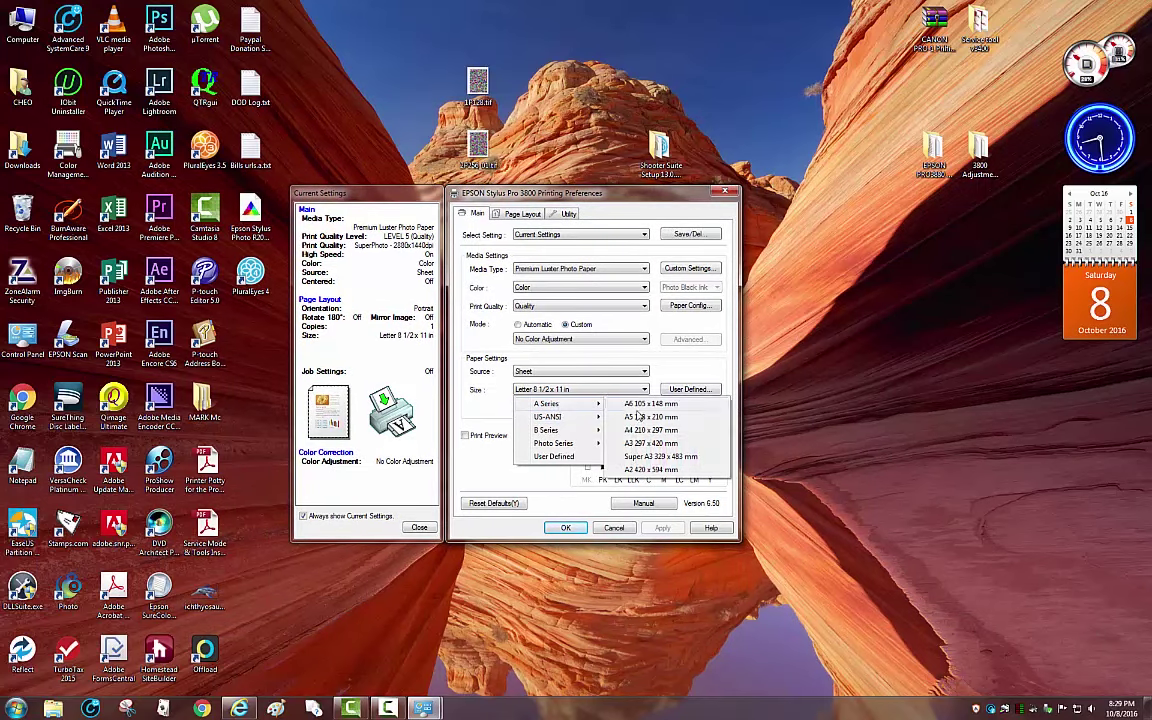
click(648, 457)
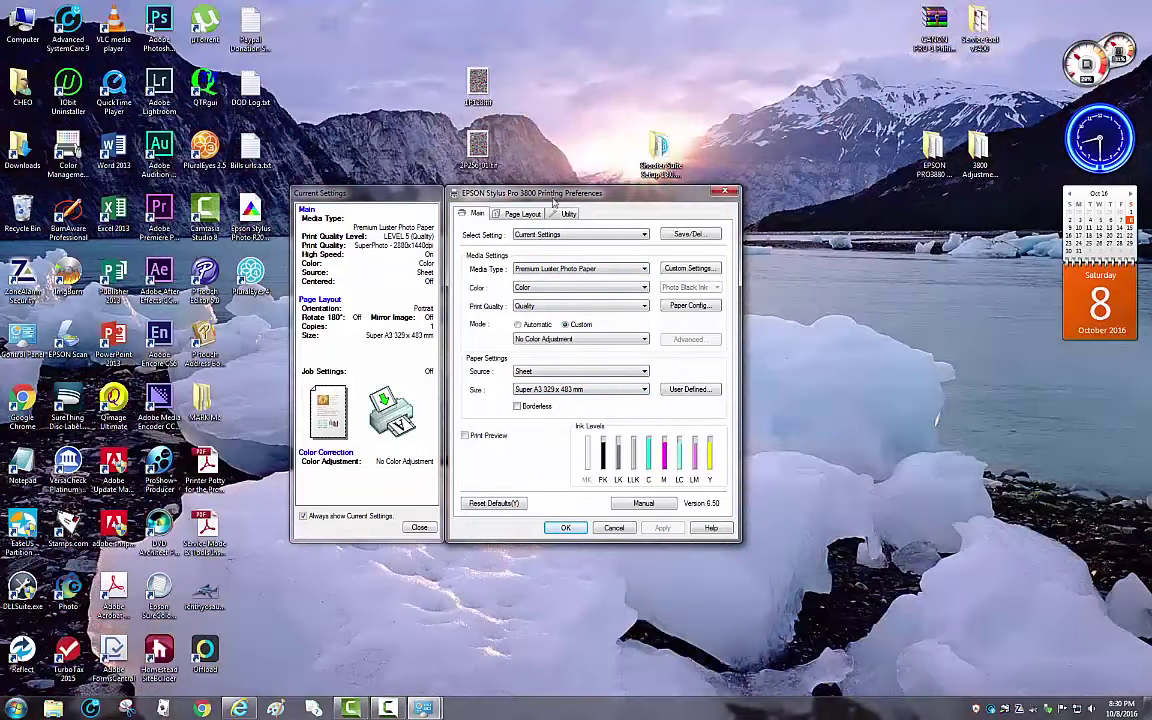
drag(553, 201, 551, 266)
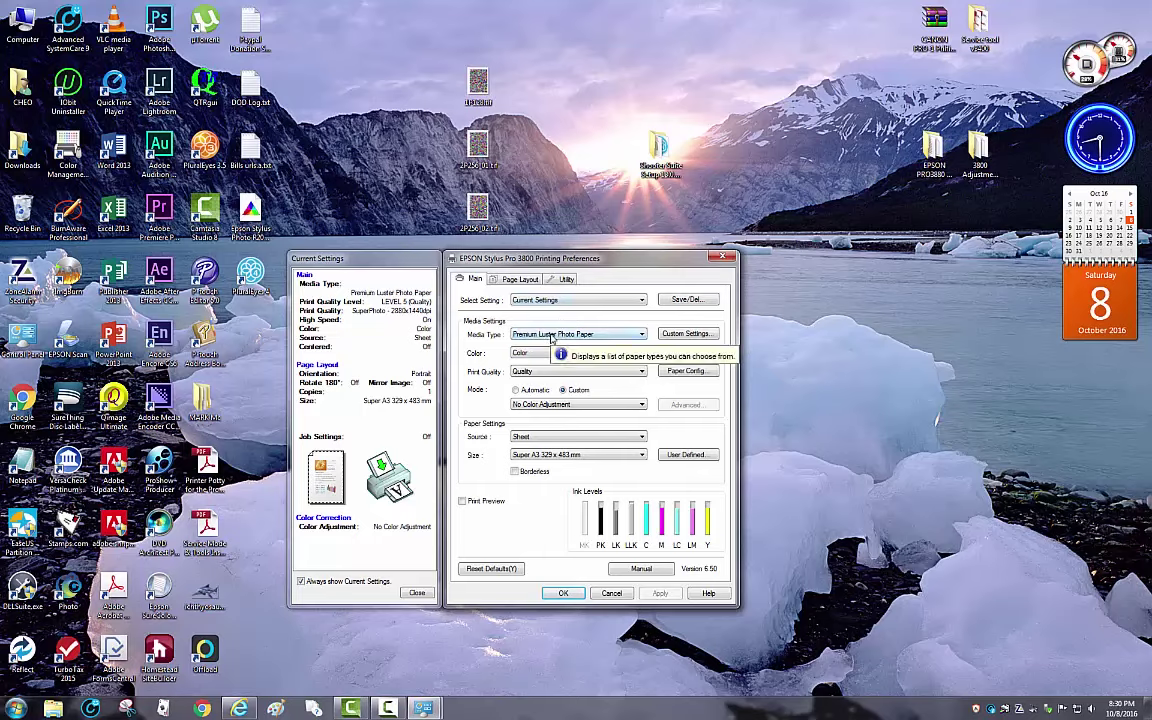
Step: On Page Layout, set Output Paper to Letter 8 1/2 x 11 in, fitting Super A3 at 56%
click(528, 279)
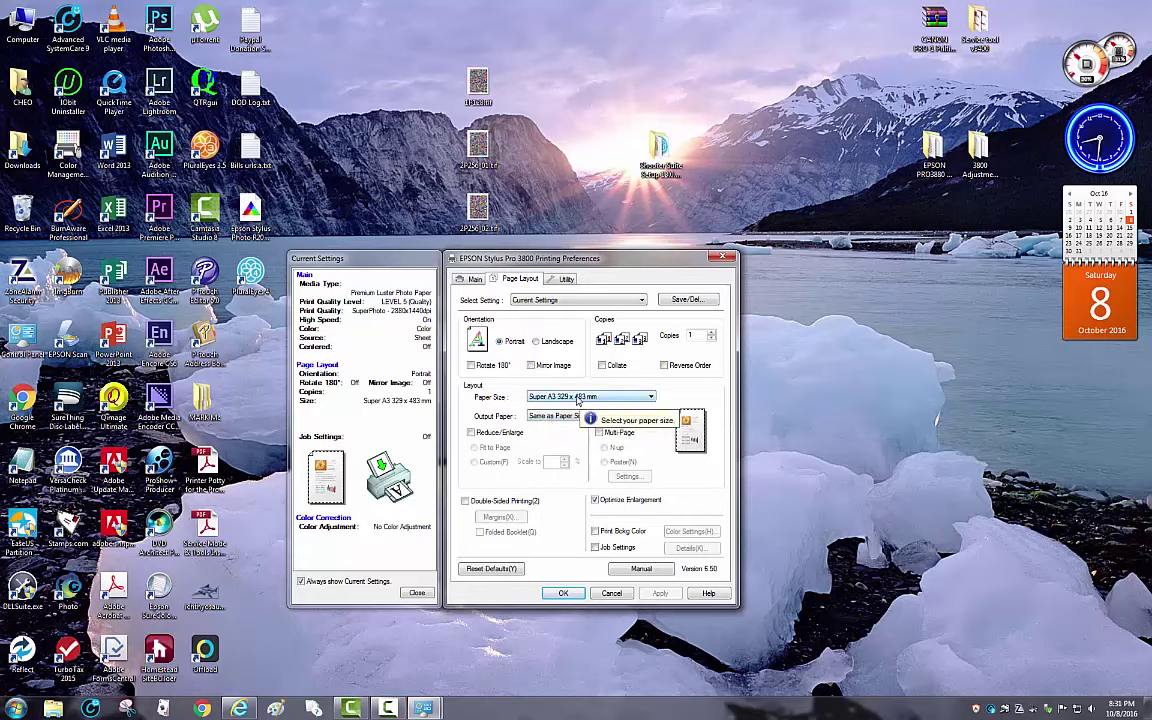
click(569, 416)
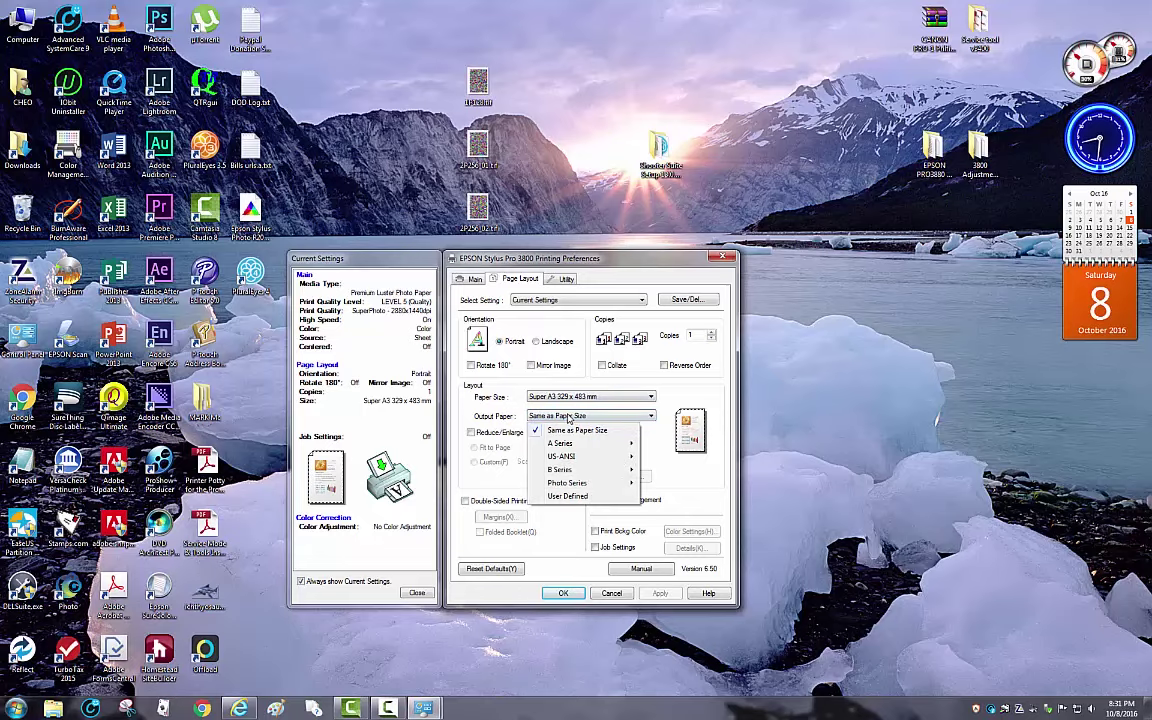
mouse_move(572, 446)
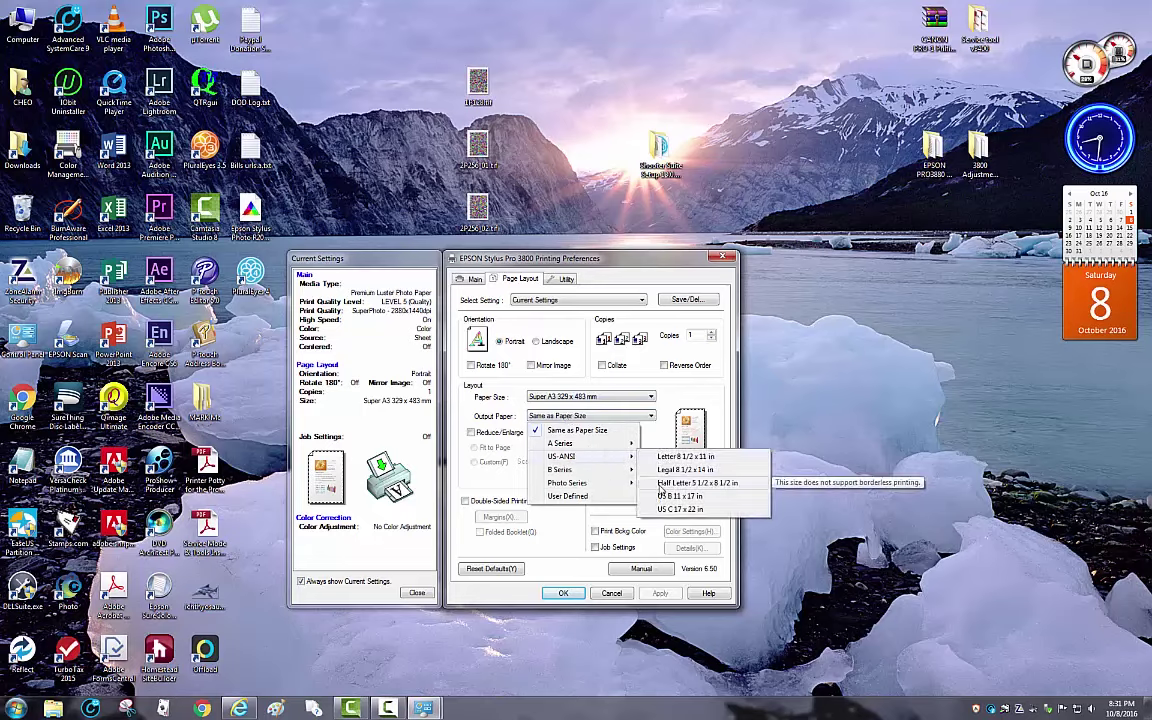
click(672, 457)
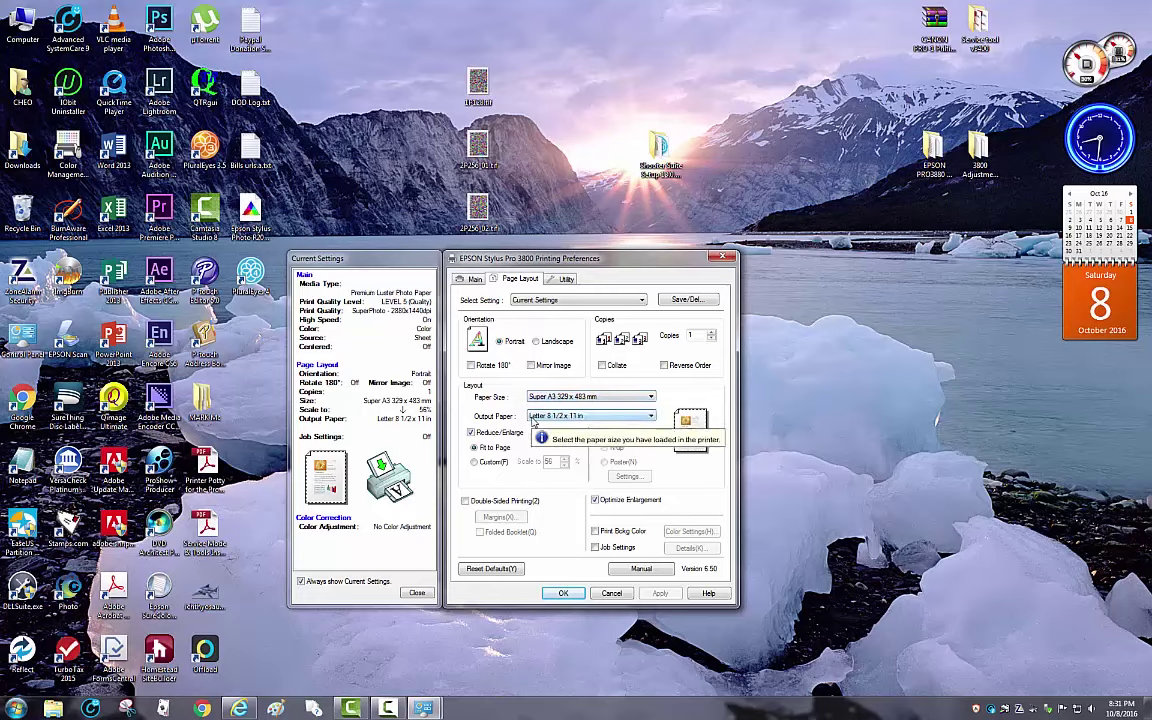
Step: Turn Reduce/Enlarge back on and try Legal 8 1/2 x 14 in as Output Paper
click(537, 419)
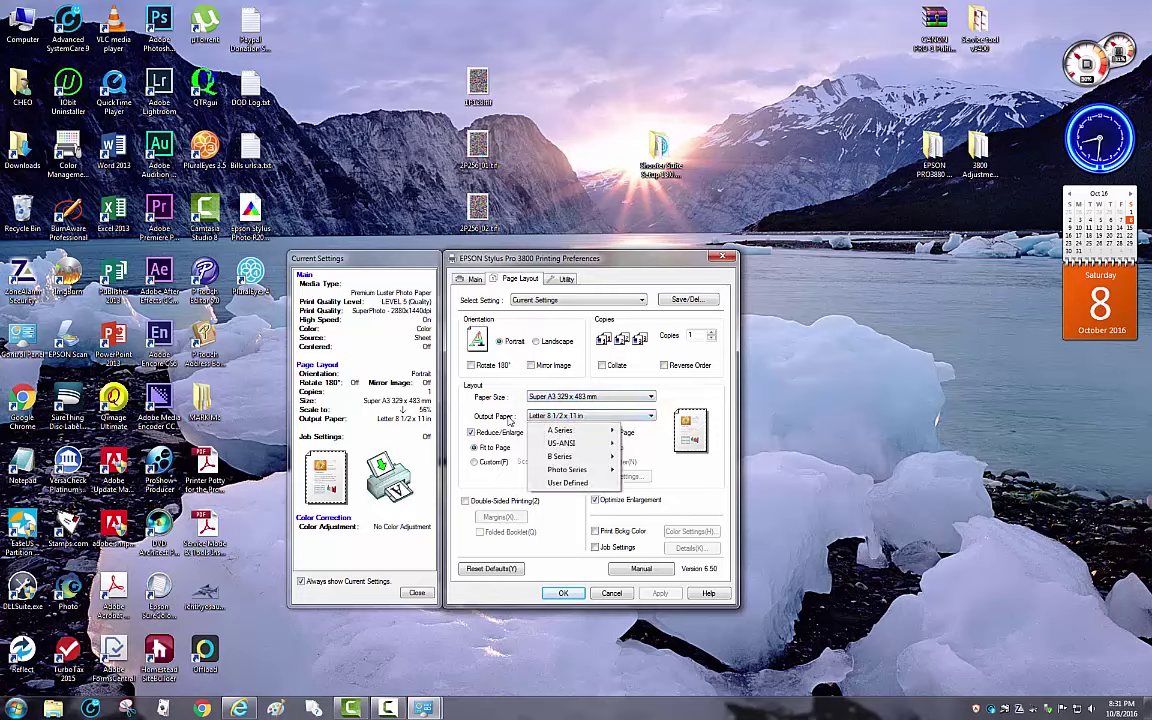
click(537, 419)
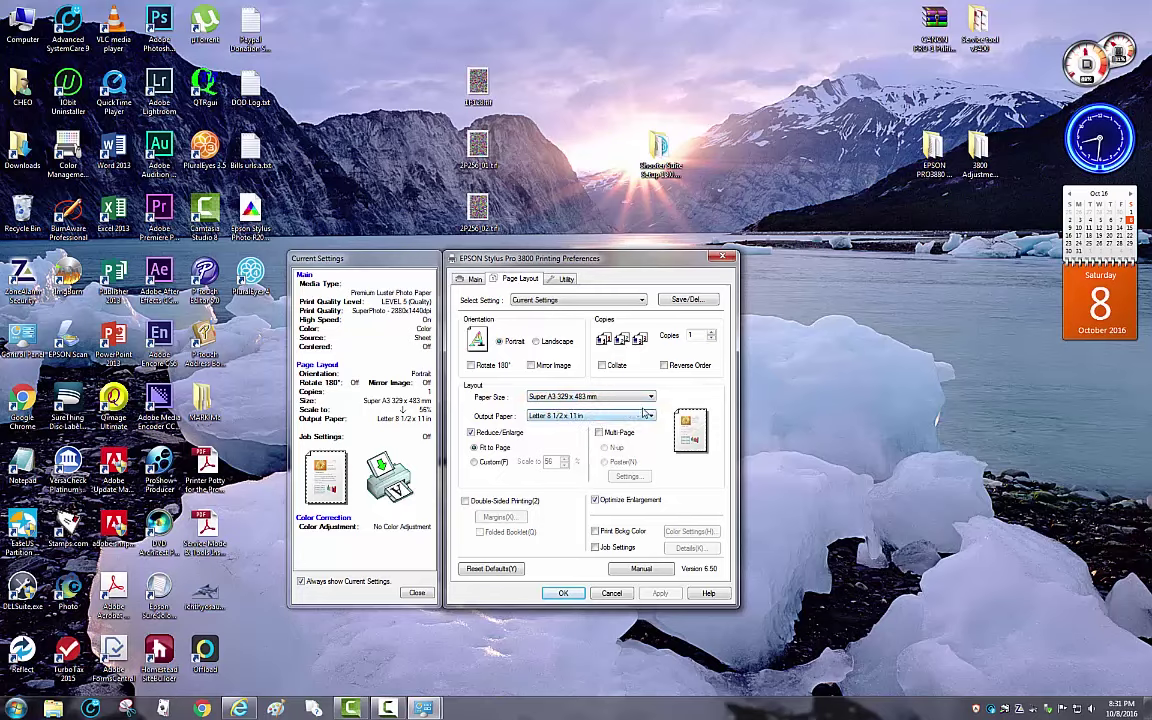
scroll(560, 420, up, 3)
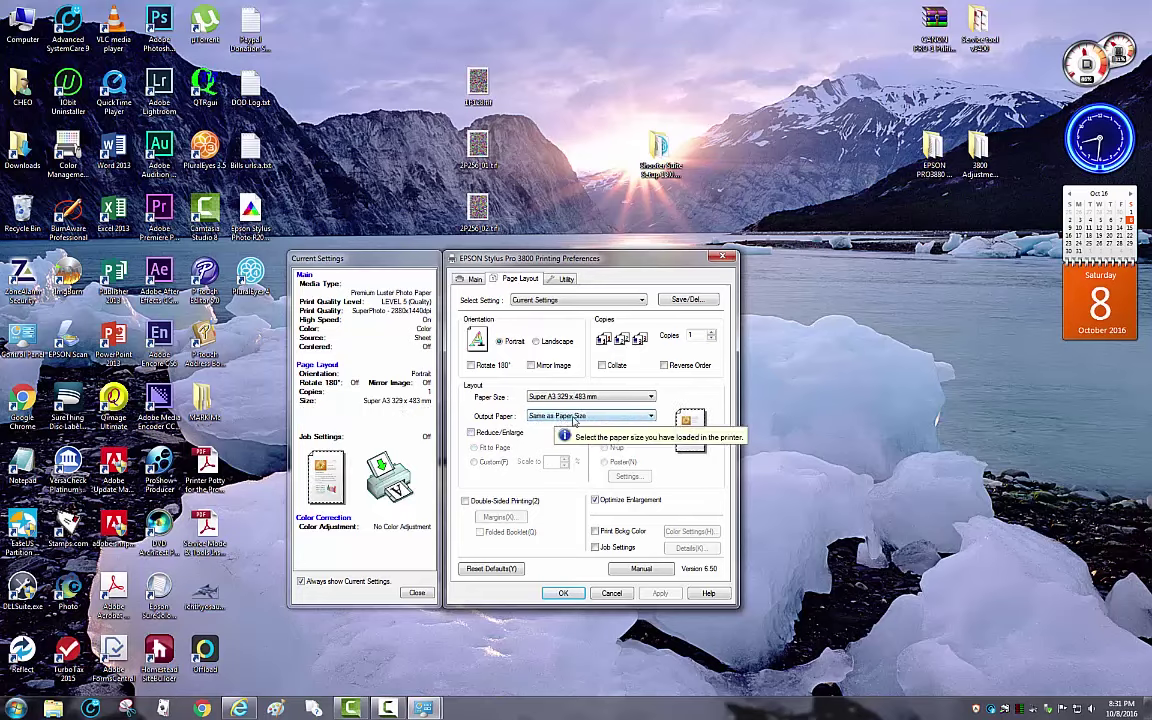
click(471, 433)
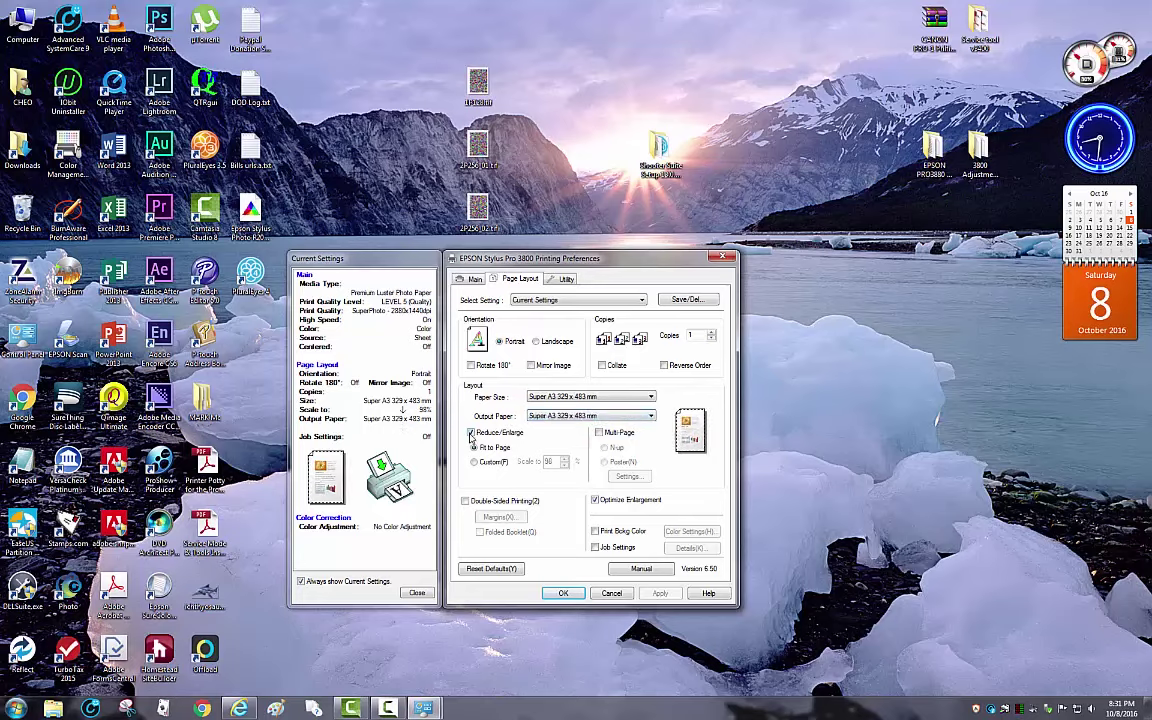
click(549, 418)
mouse_move(560, 444)
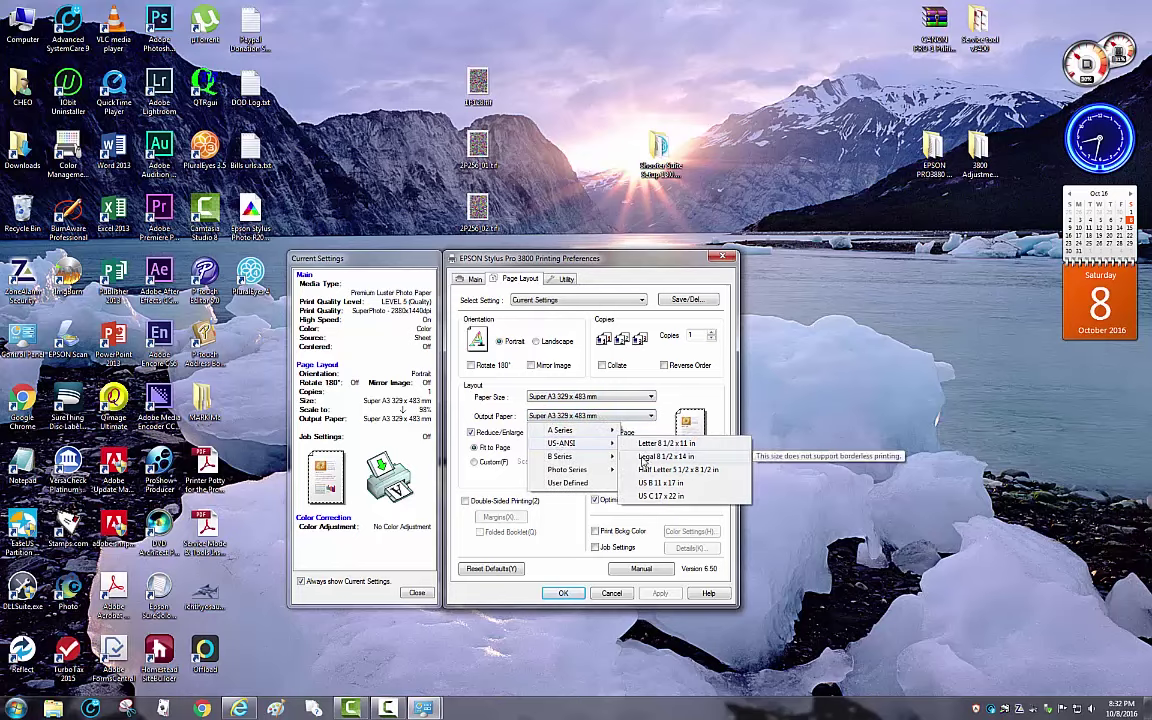
click(643, 458)
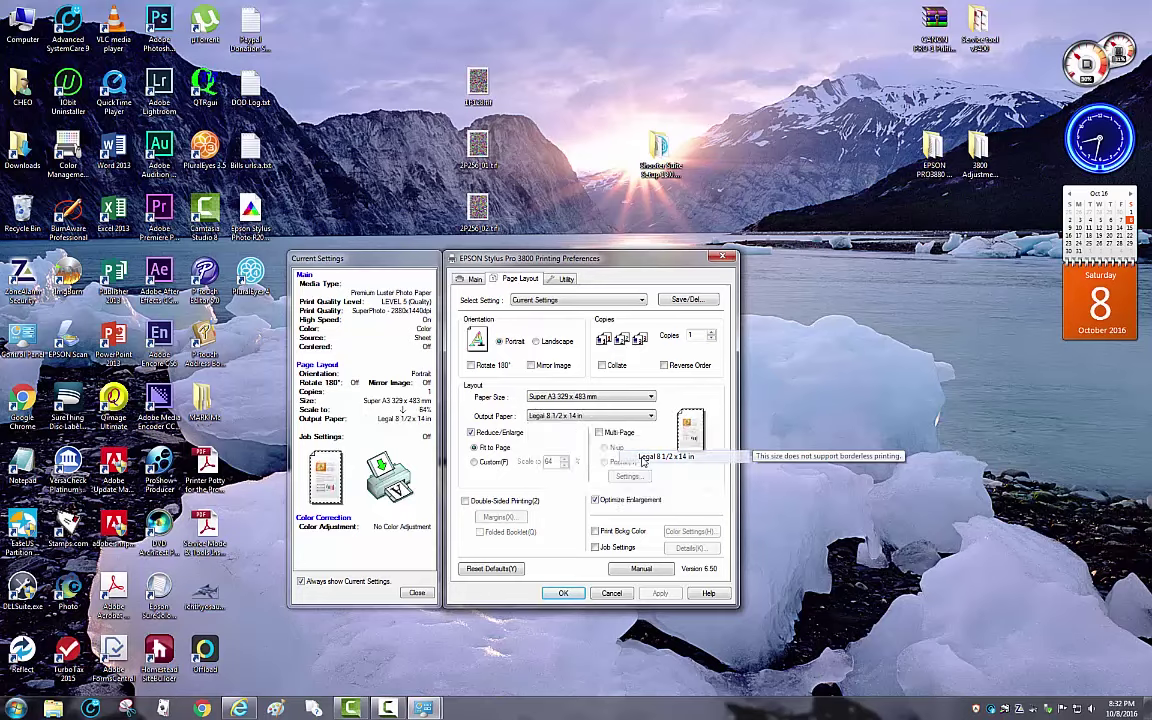
Step: Uncheck Reduce/Enlarge so Output Paper returns to Same as Paper Size
click(556, 418)
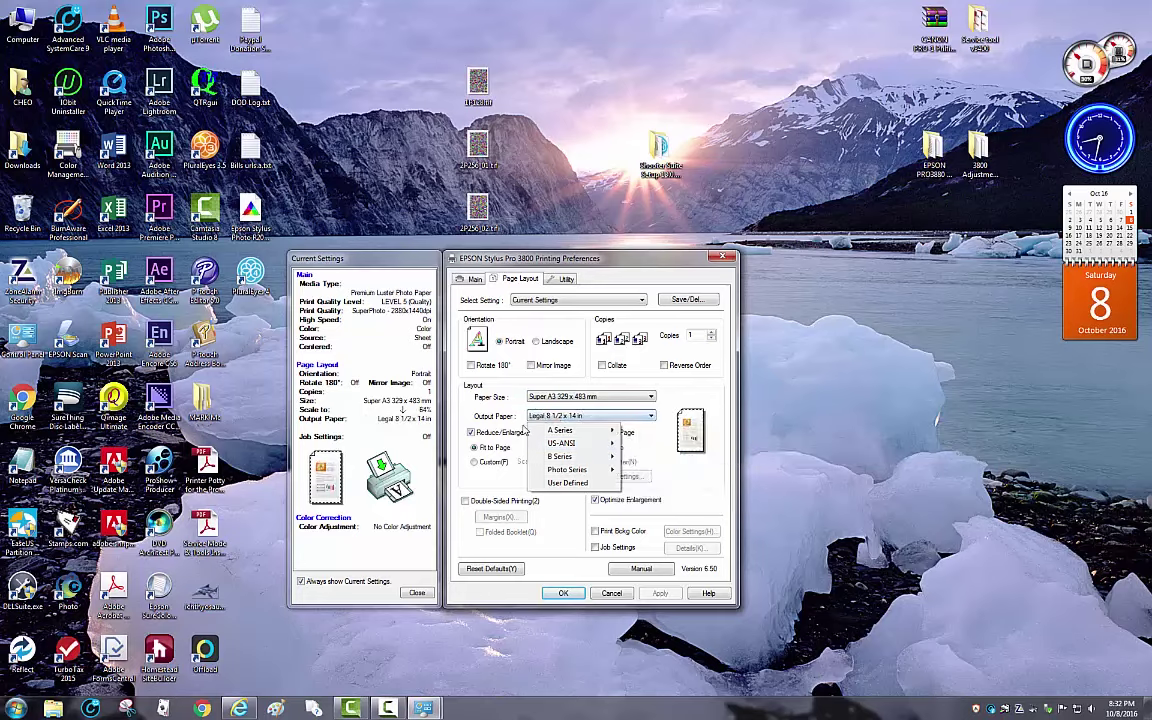
click(472, 436)
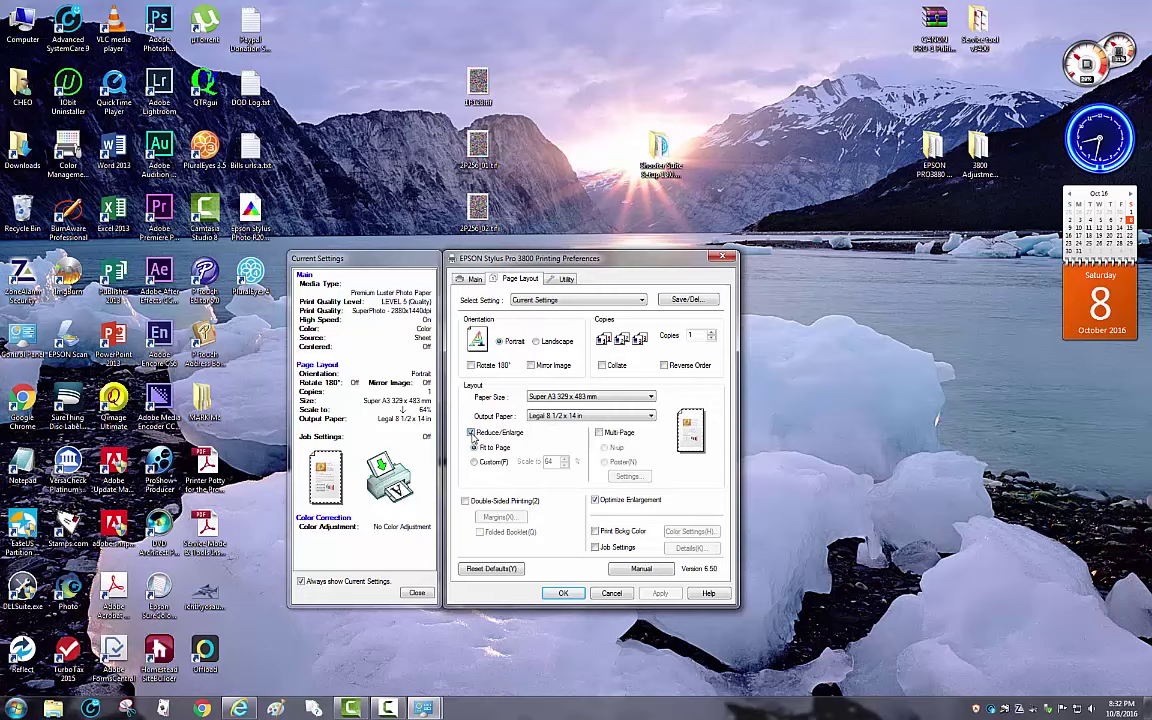
scroll(472, 436, down, 3)
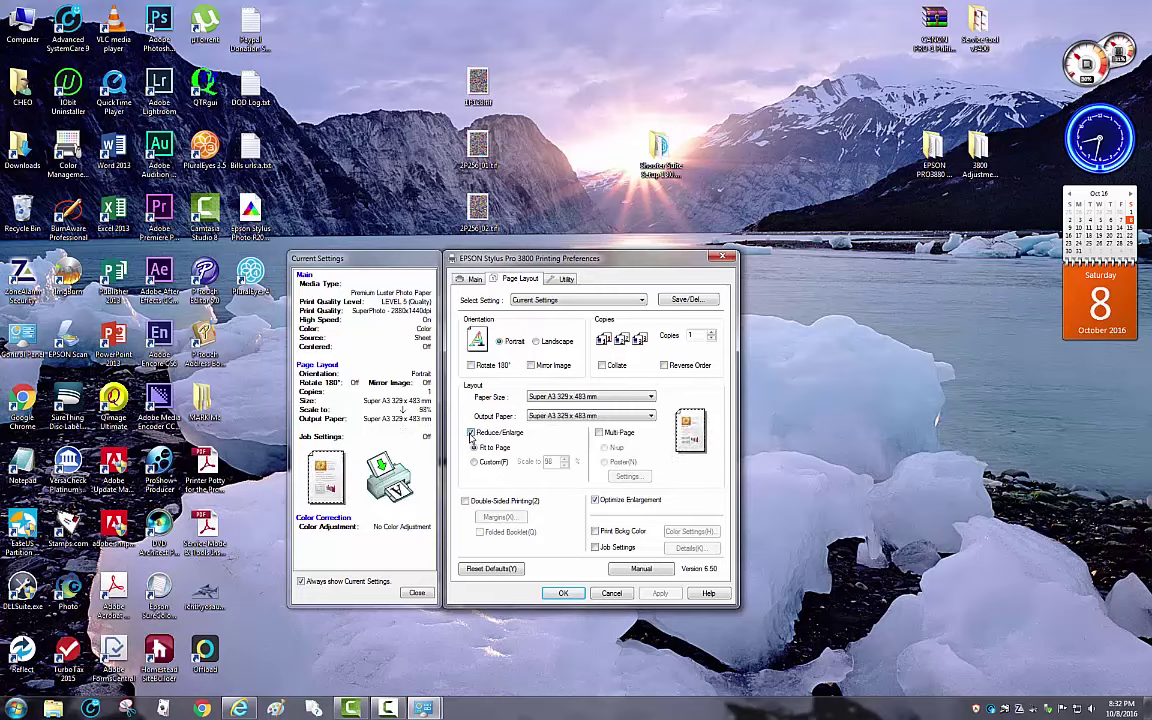
click(471, 433)
click(471, 433)
click(471, 433)
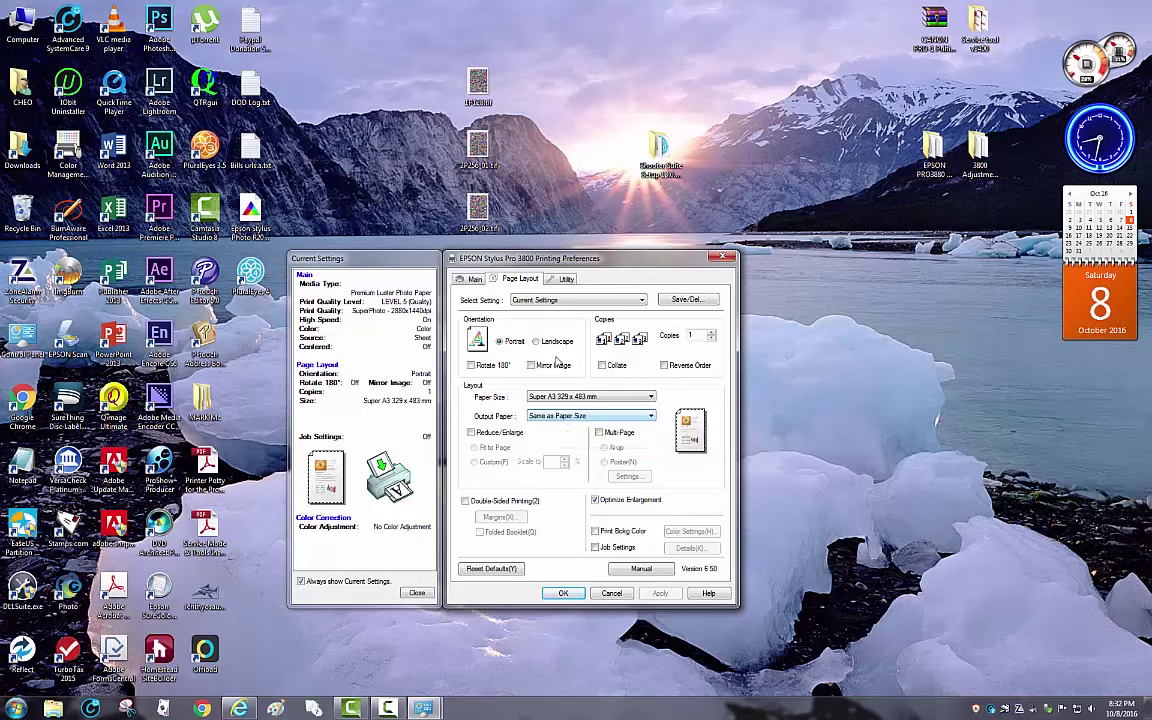
Step: Return to the Main settings showing Super A3 329 x 483 mm and shift the dialog right
click(473, 280)
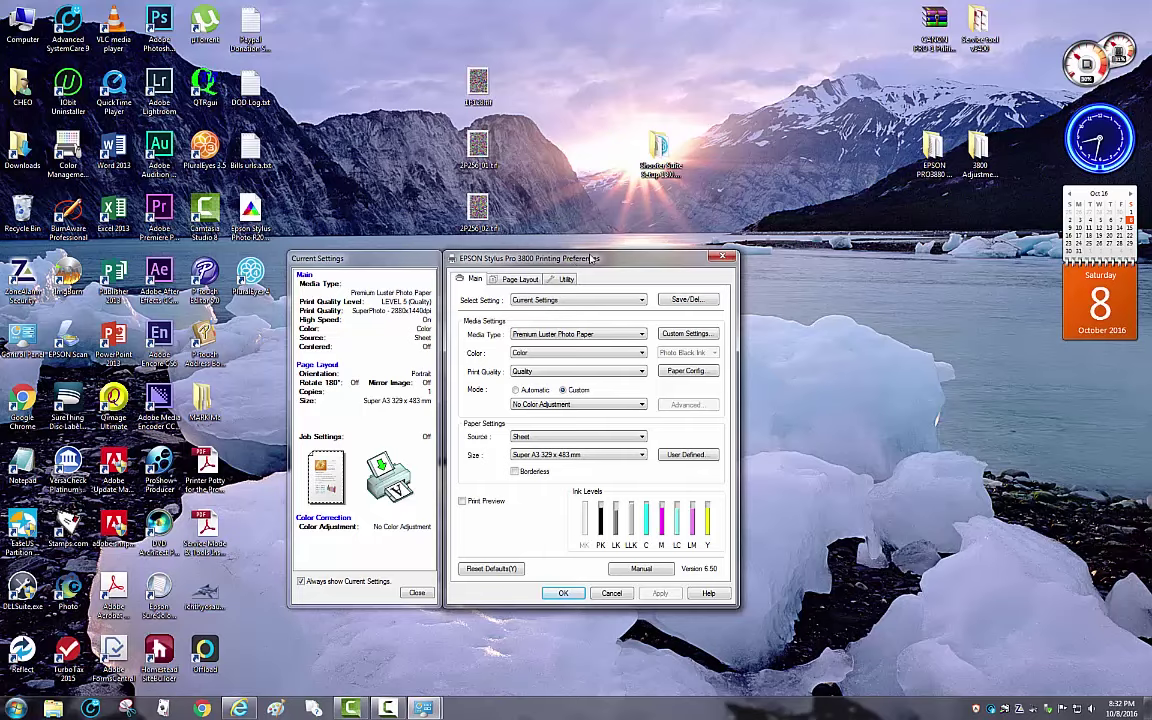
drag(591, 258, 631, 267)
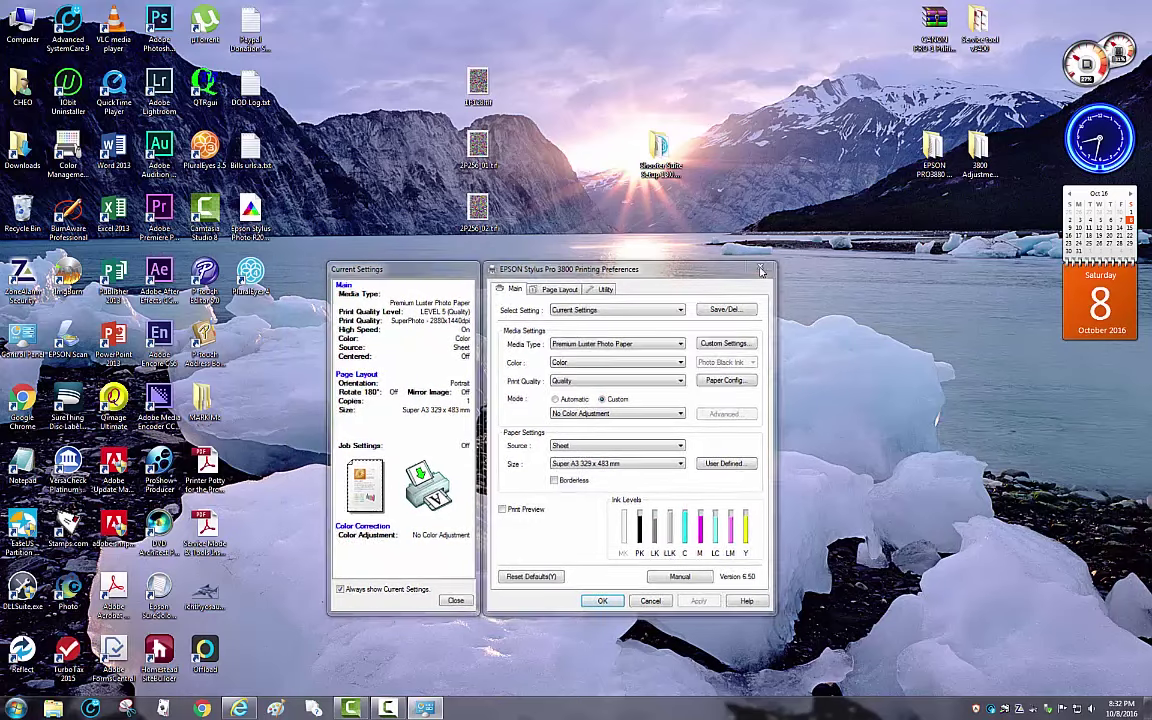
Step: Close the Stylus Pro 3800 preferences and restore the Devices and Printers window
click(602, 601)
key(super)
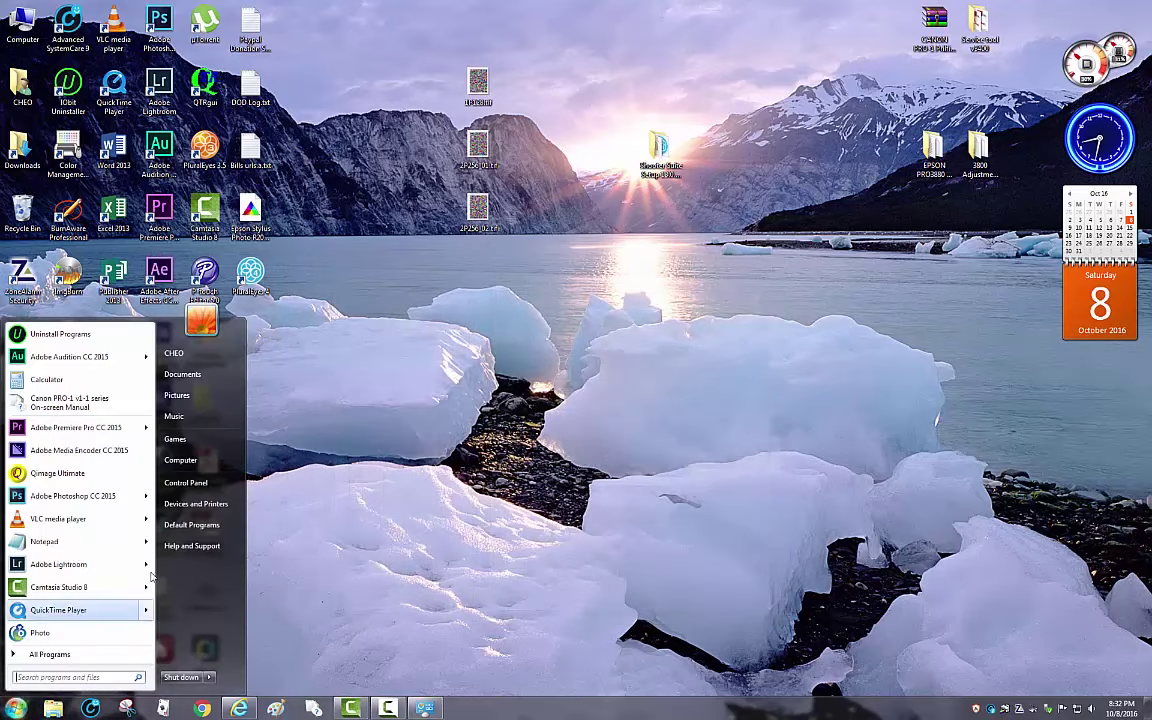
click(421, 709)
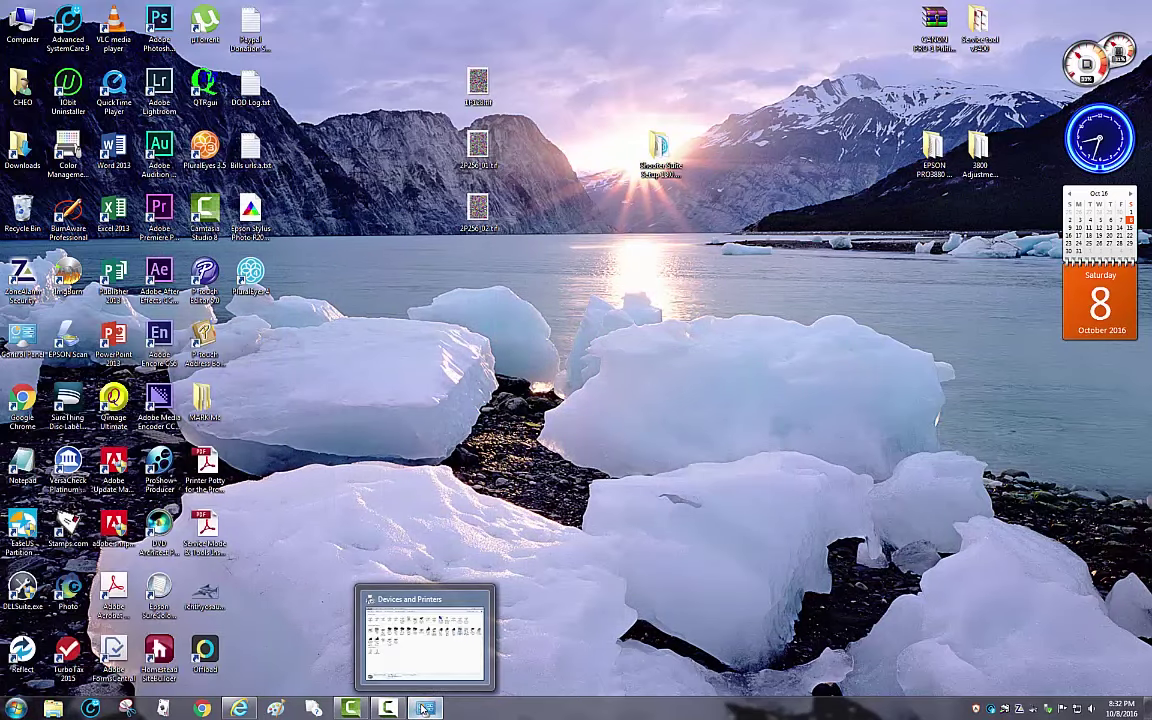
click(424, 638)
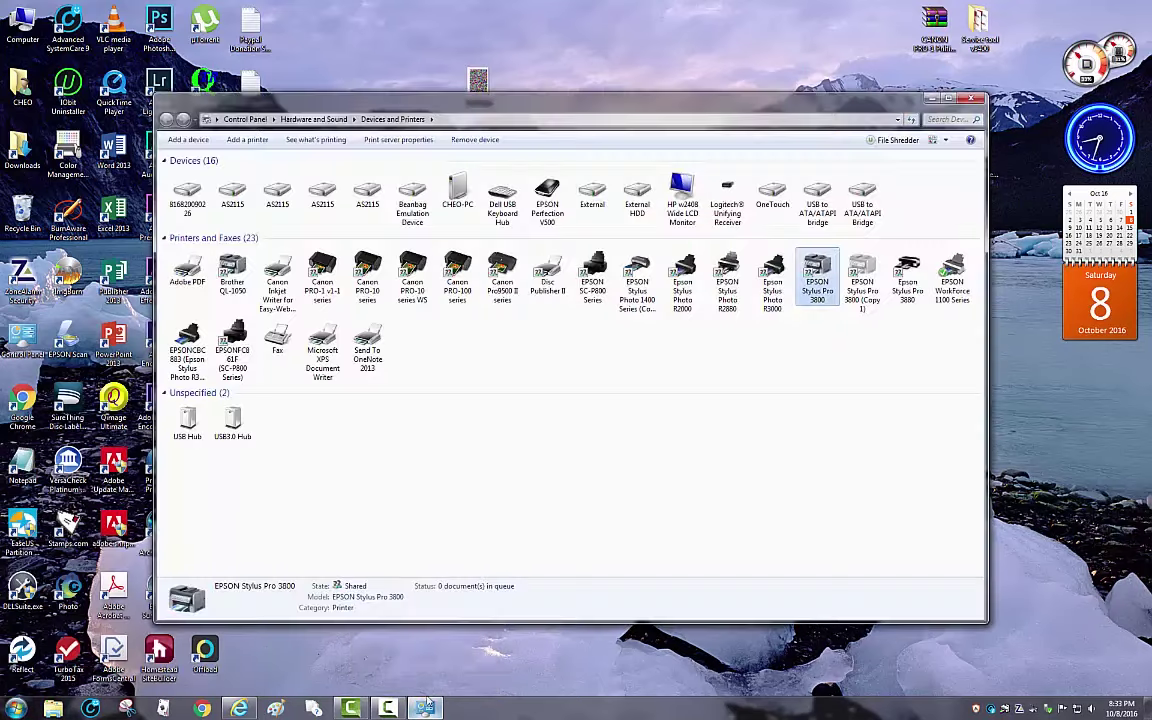
right_click(860, 278)
key(Escape)
right_click(818, 268)
key(Escape)
Step: Open the Stylus Pro 3880 Page Layout preferences and enable Reduce/Enlarge with fit to page
right_click(906, 262)
click(952, 326)
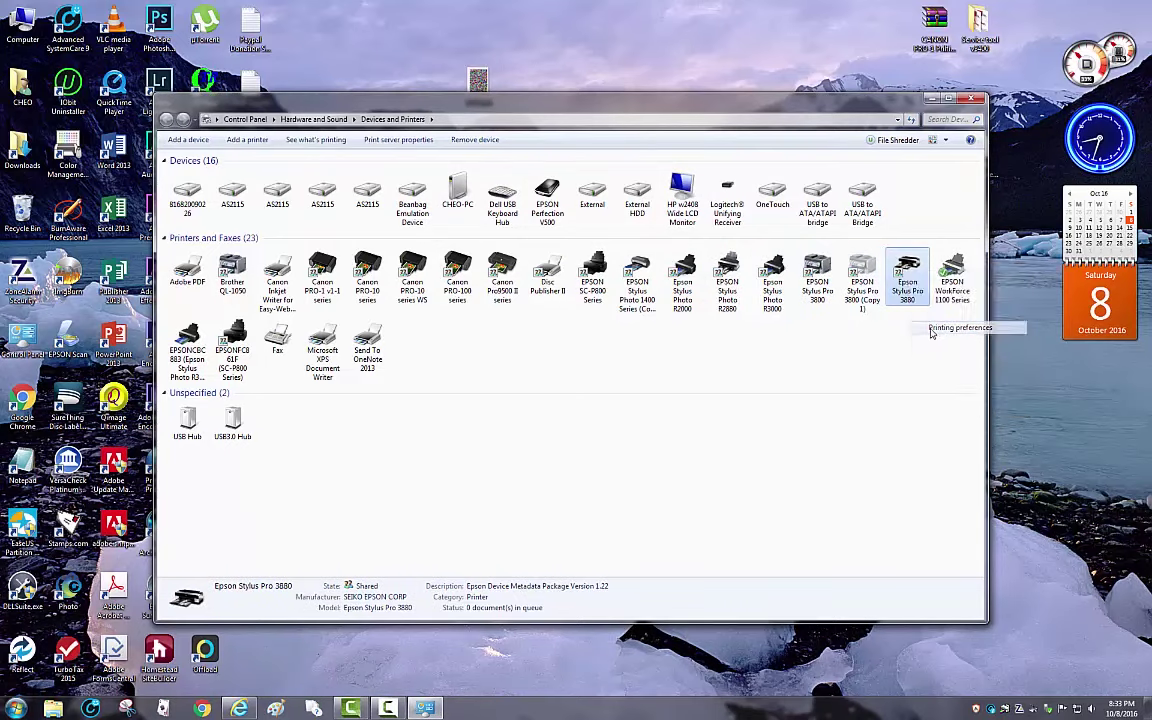
drag(925, 334, 527, 229)
click(538, 245)
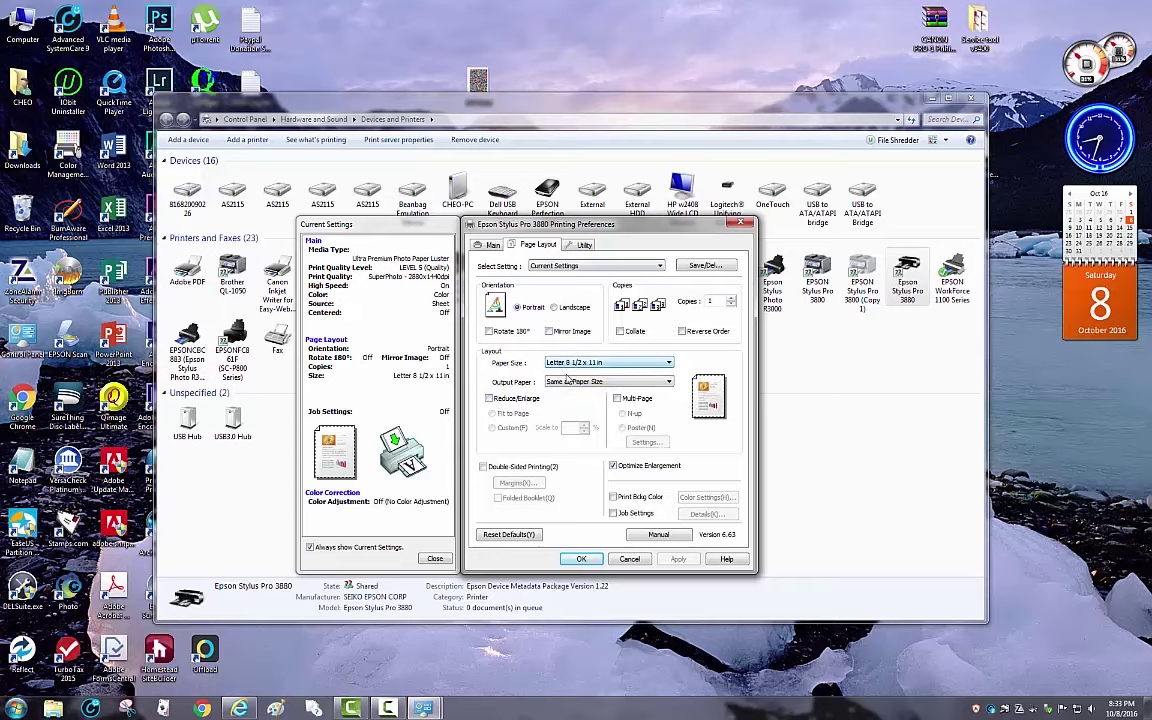
click(488, 398)
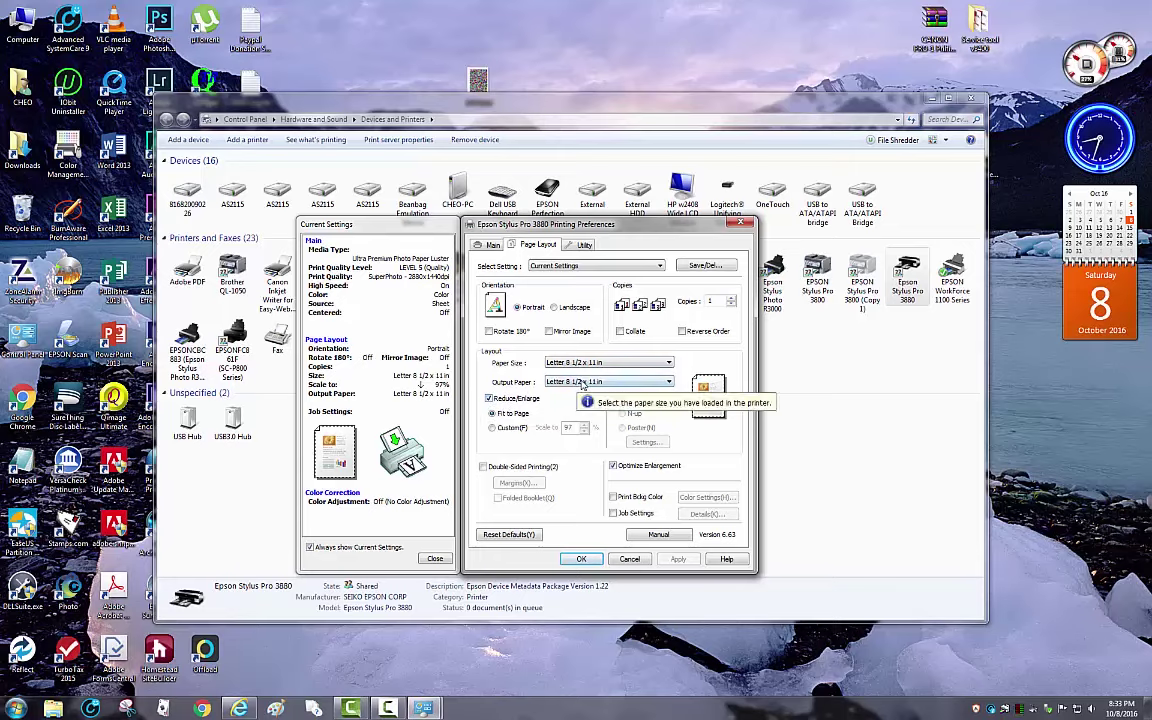
Step: Pick 5 x 7 in Output Paper, then uncheck Reduce/Enlarge to restore Same as Paper Size
click(585, 385)
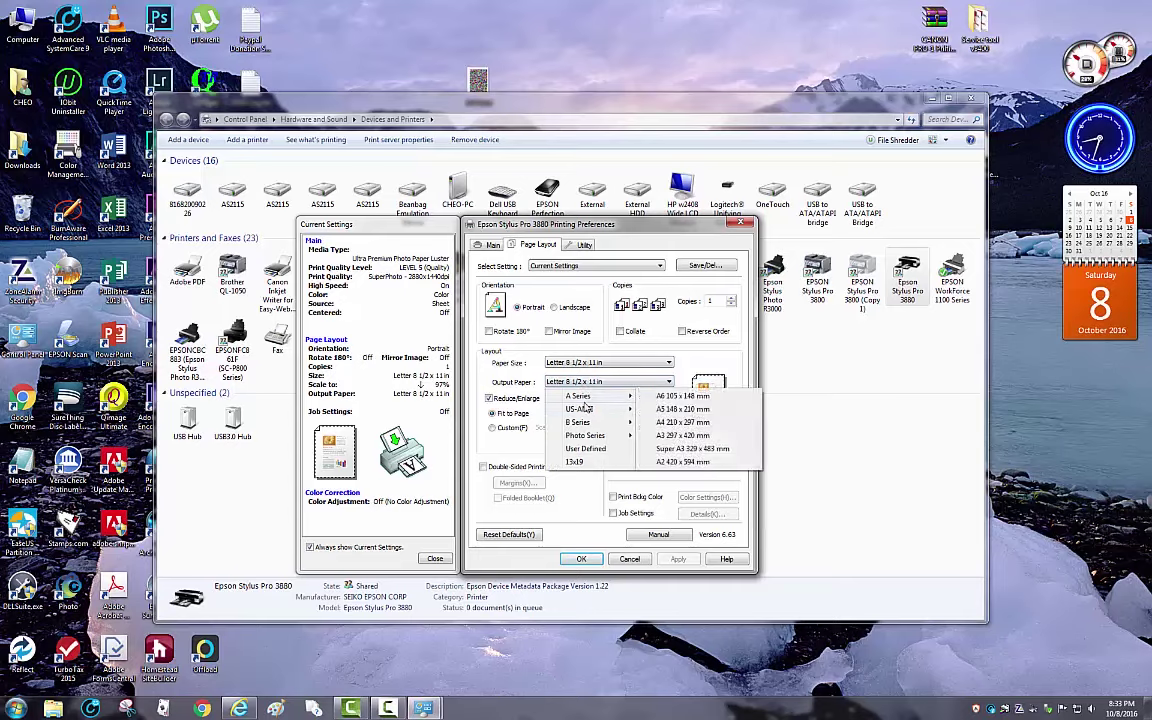
mouse_move(590, 435)
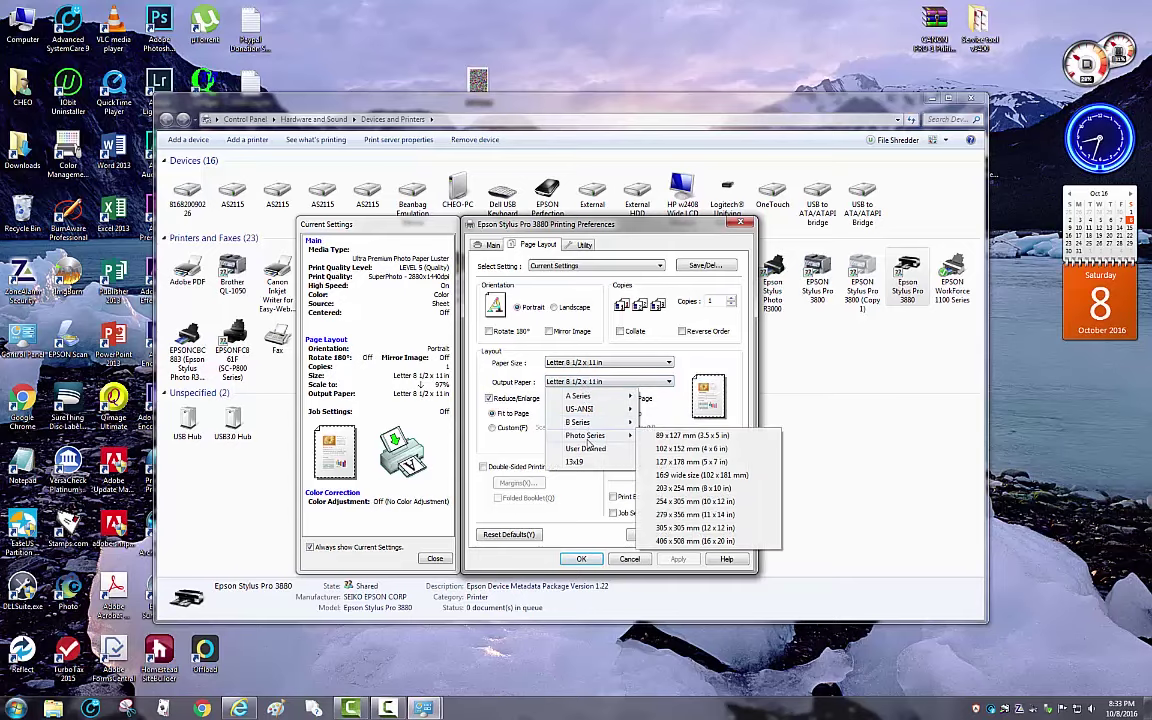
click(680, 463)
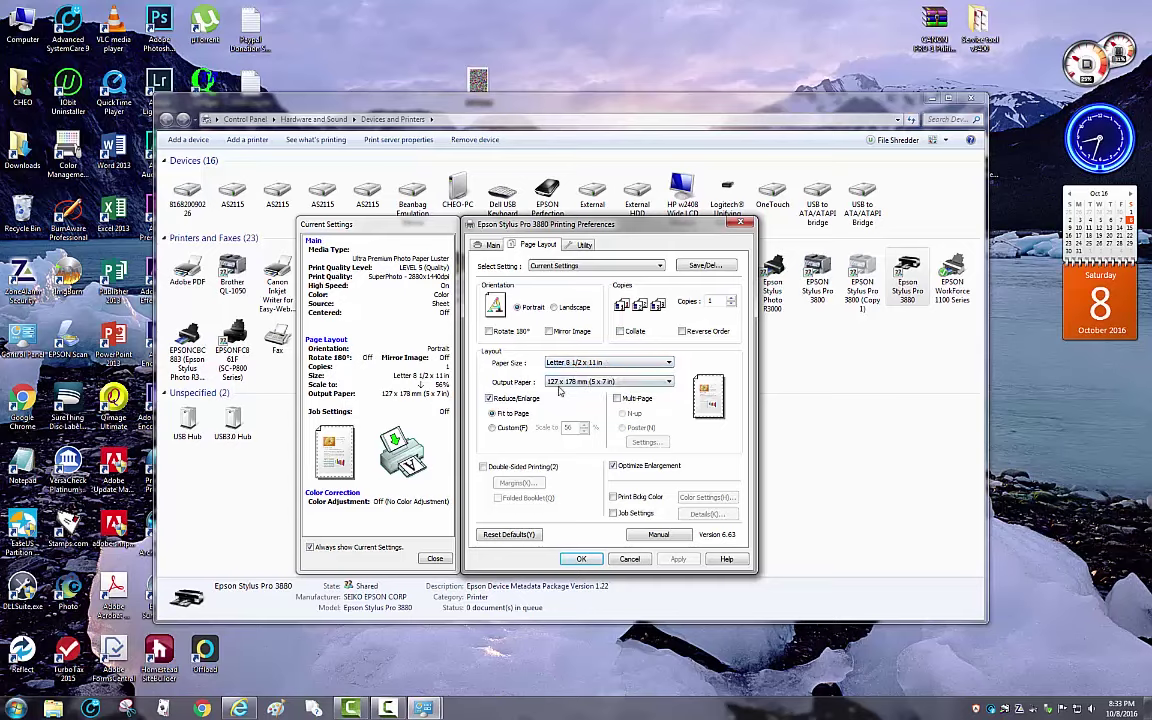
click(490, 399)
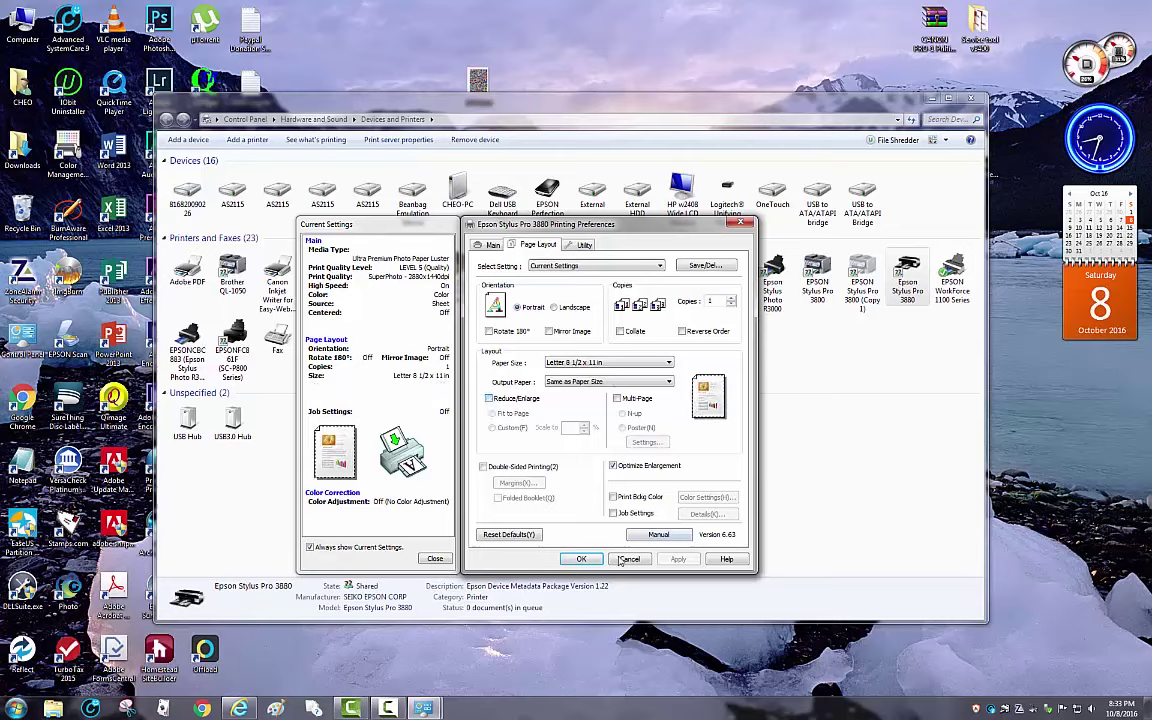
Step: Close the 3880 preferences and view the Stylus Photo R3000's Page Layout settings
key(Return)
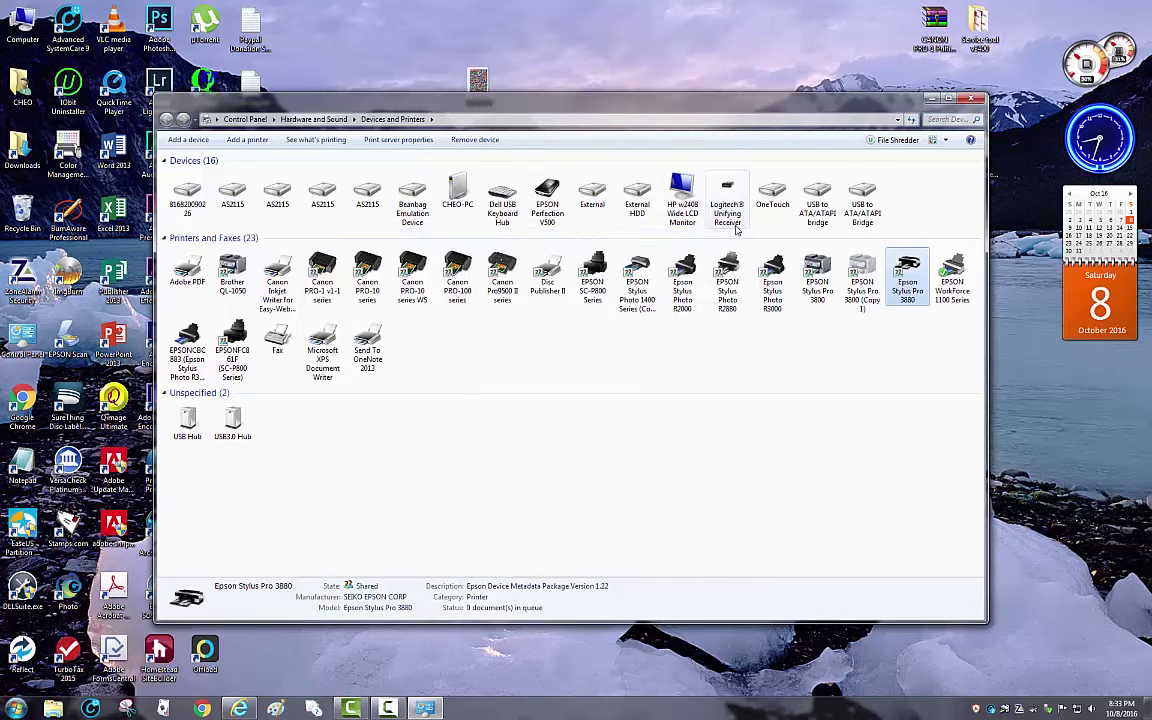
right_click(768, 273)
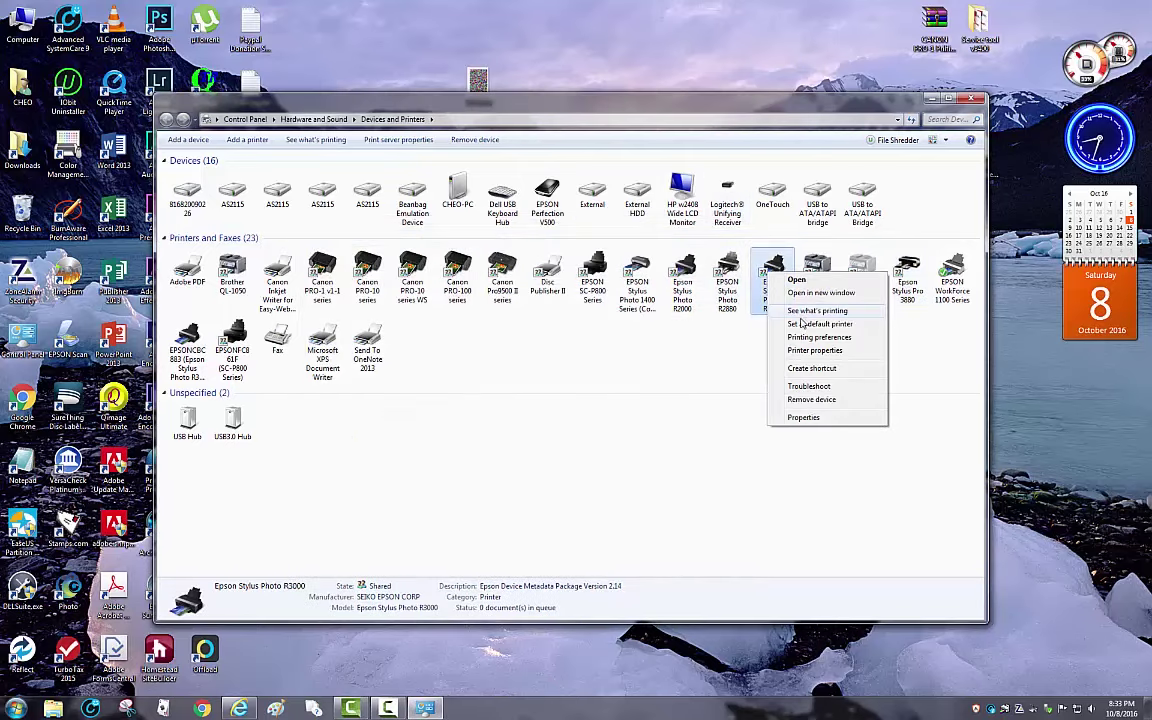
click(808, 337)
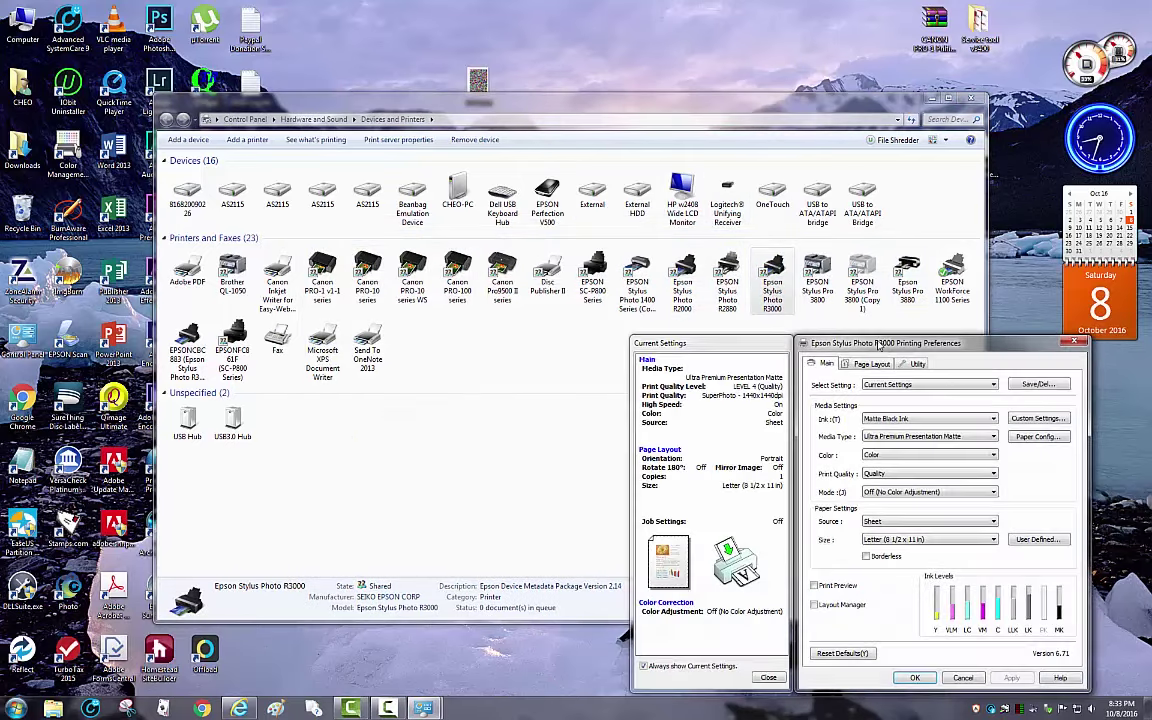
drag(646, 273, 591, 253)
click(605, 281)
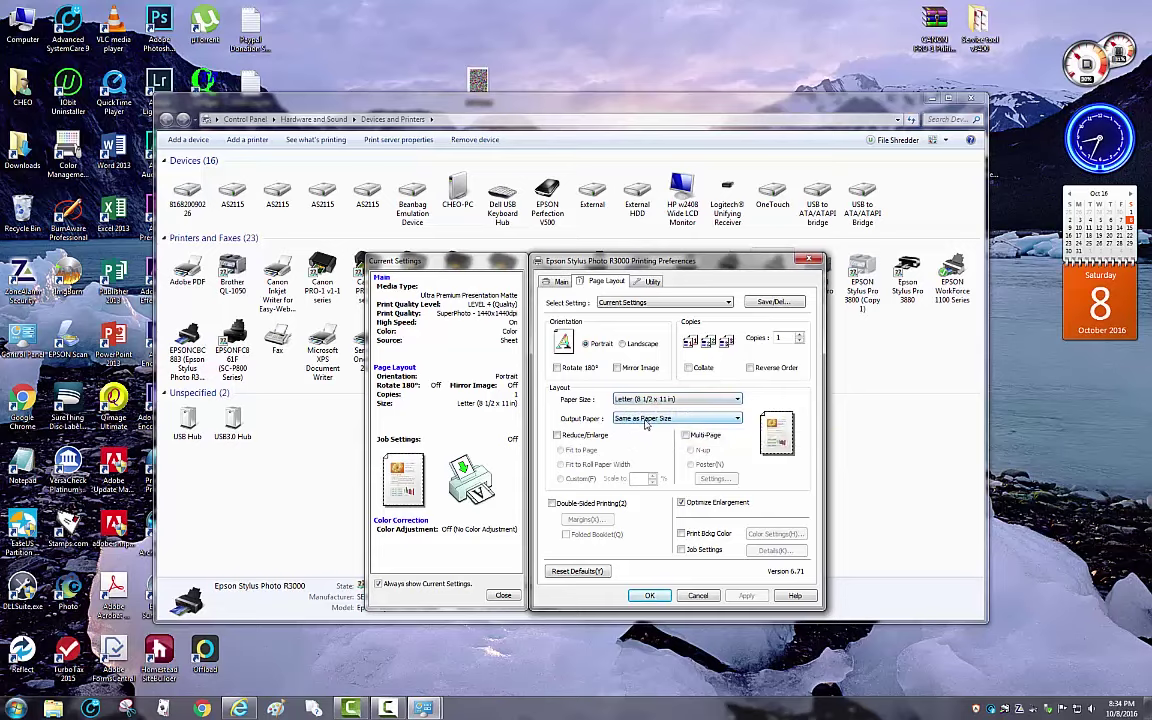
Step: Close the R3000 preferences and open the Stylus Photo R2880 Printing Preferences
key(Escape)
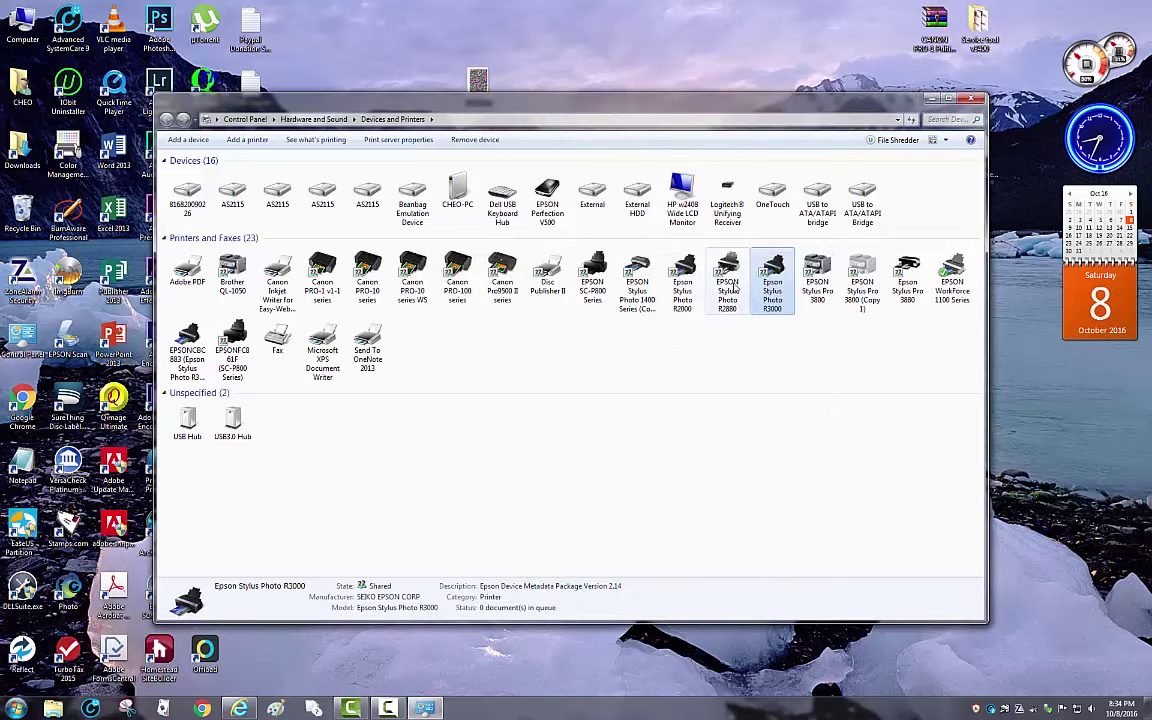
right_click(722, 269)
click(742, 336)
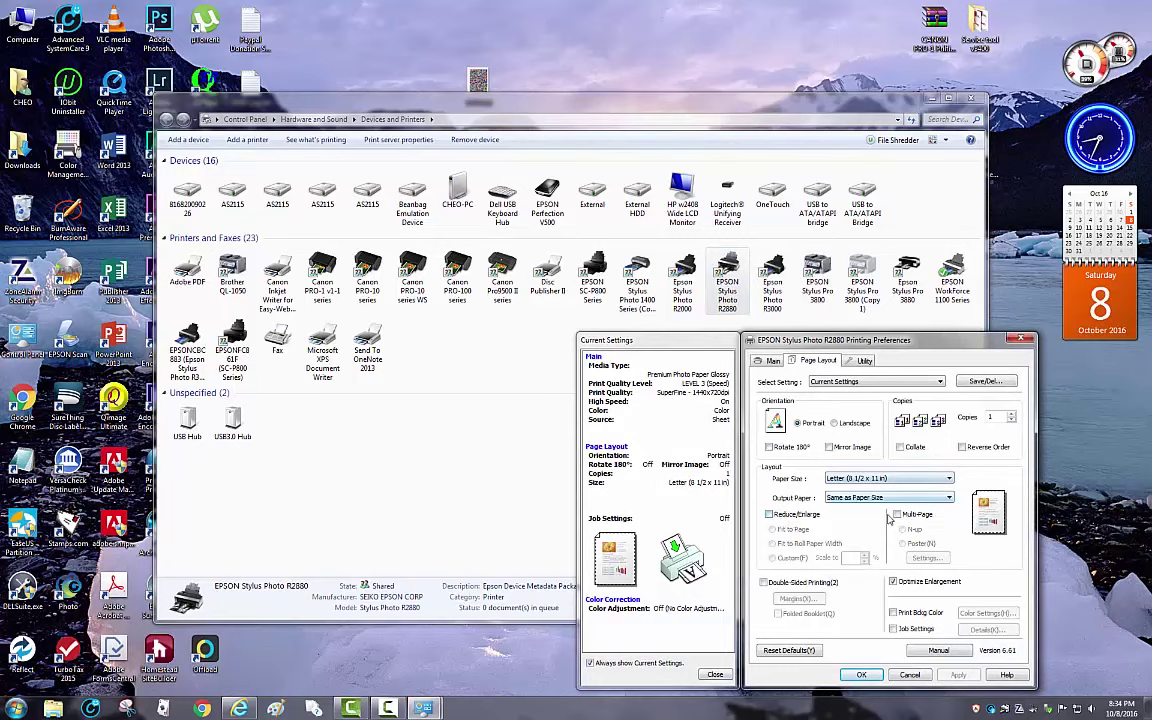
Step: Close the R2880, then check and close the Stylus Photo R2000 Page Layout settings
key(Escape)
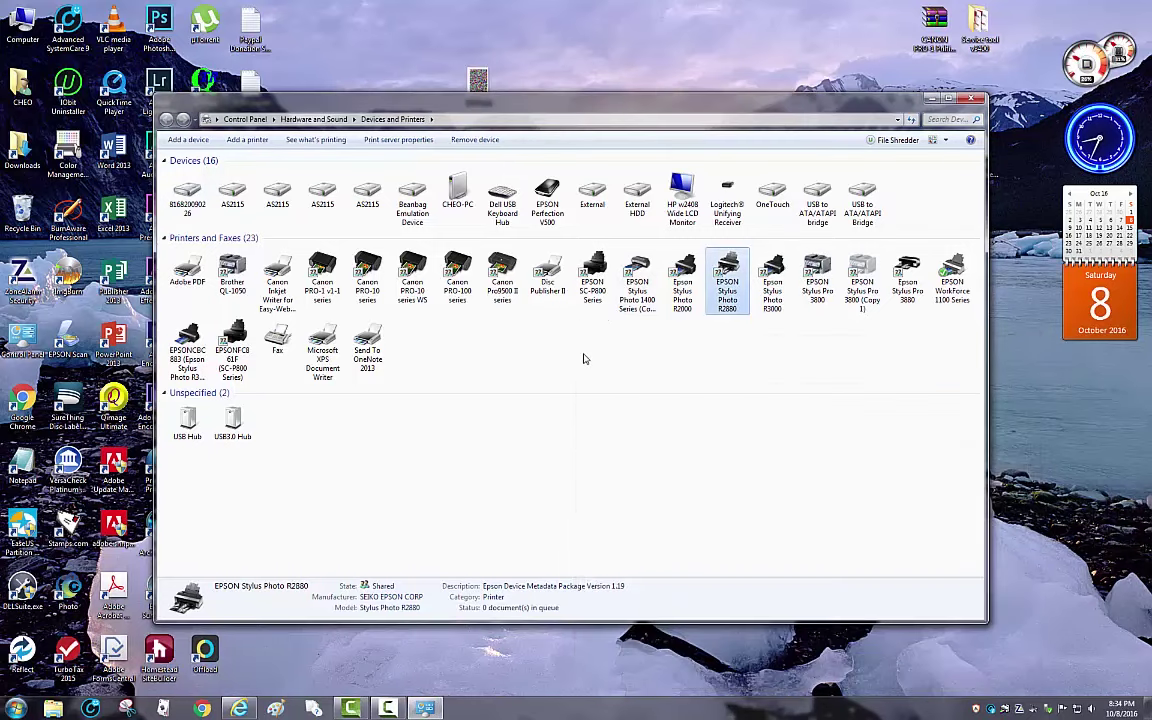
right_click(683, 280)
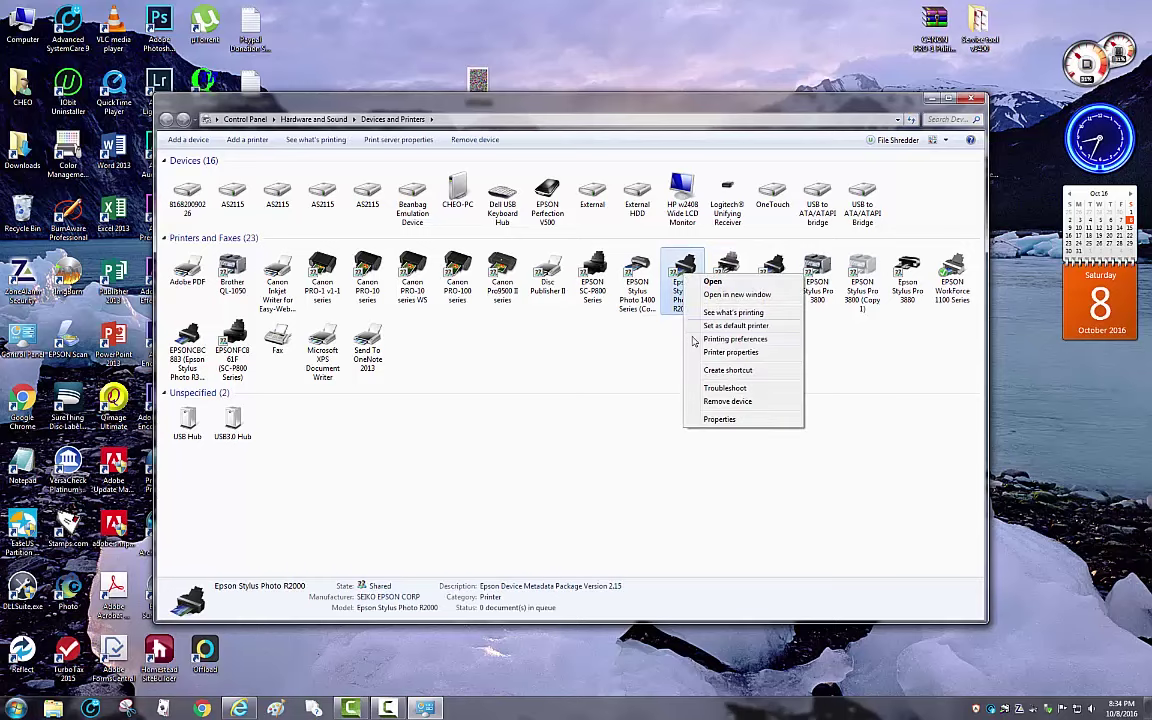
click(700, 342)
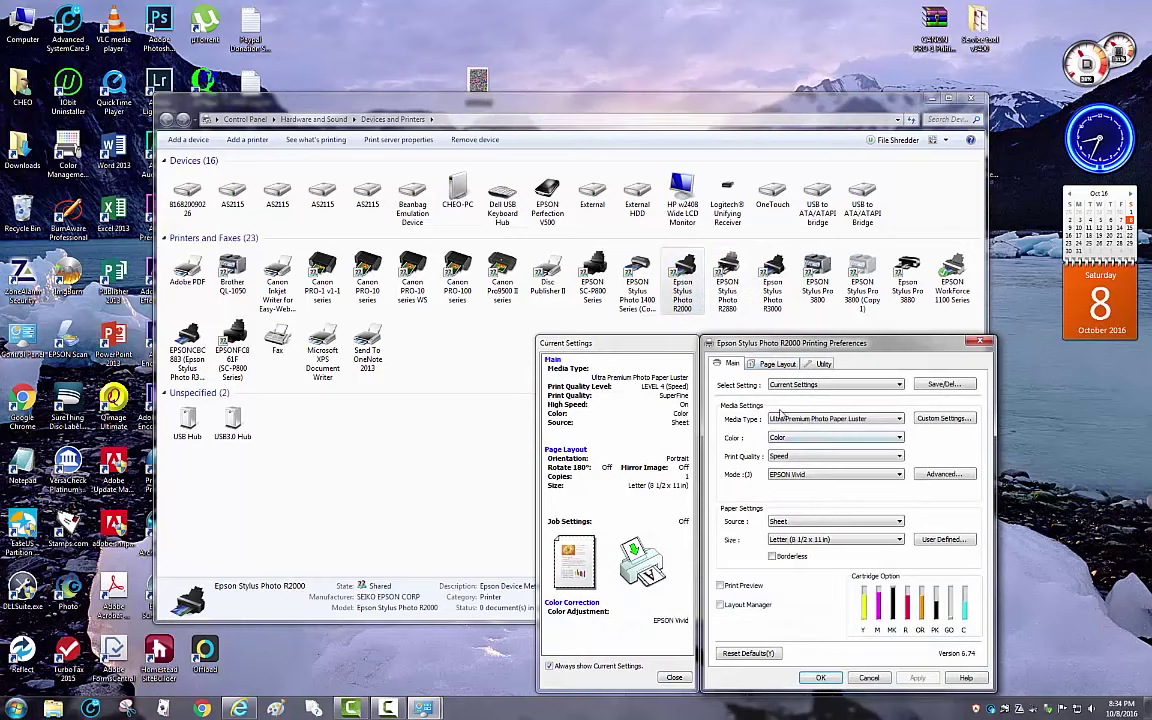
click(778, 363)
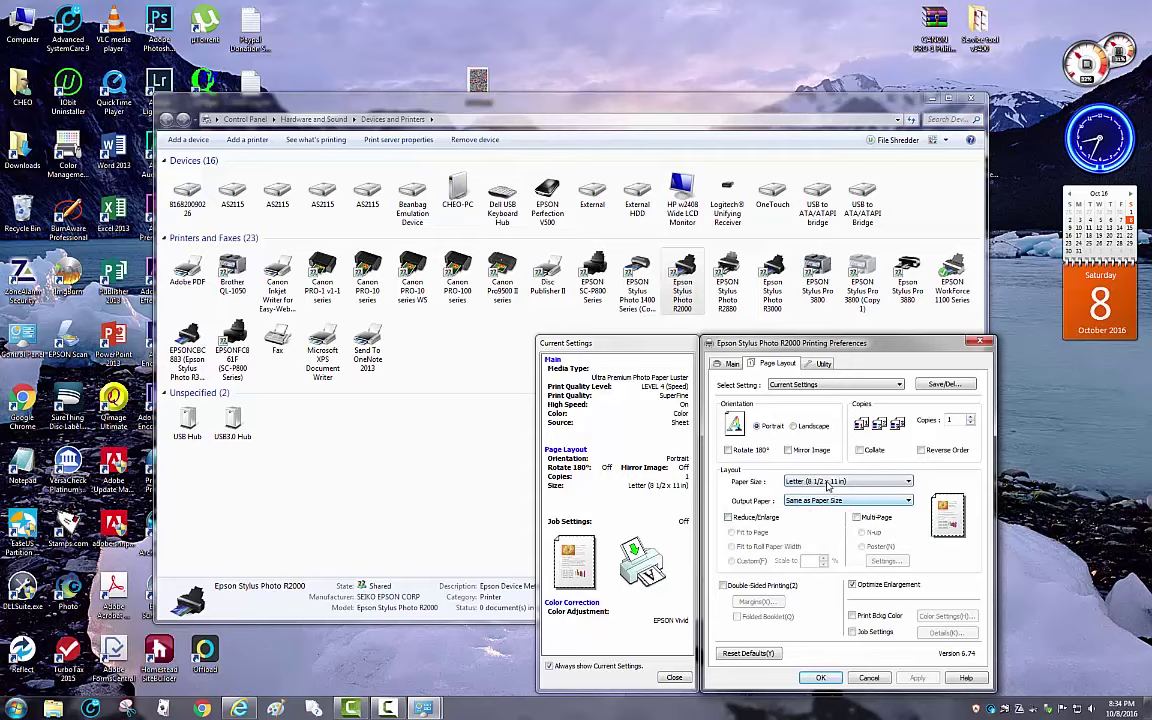
click(983, 344)
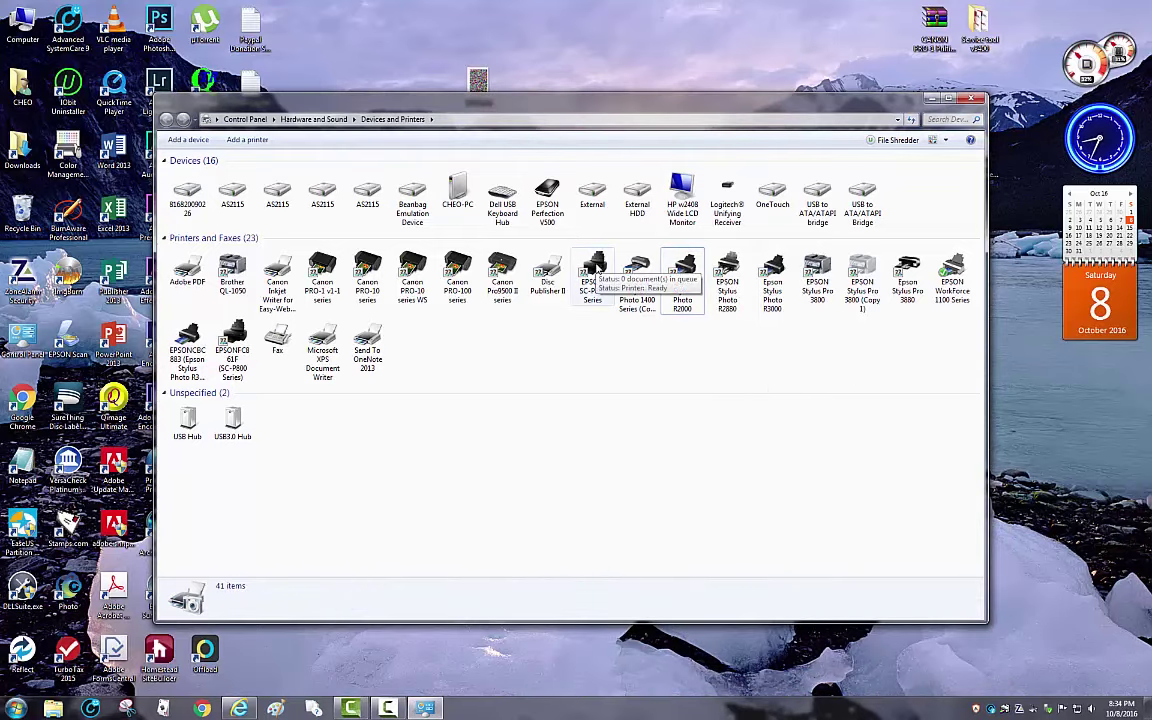
Step: Check the SC-P800 Series Page Layout Output Paper setting, then close its preferences
right_click(597, 268)
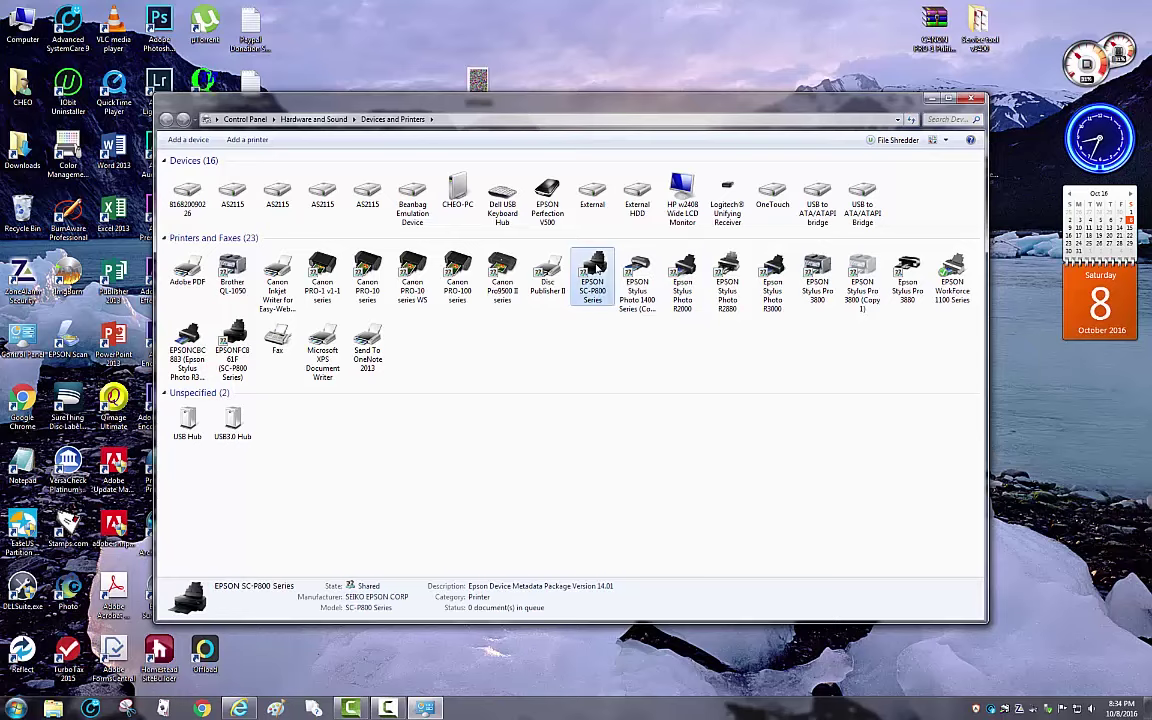
click(647, 329)
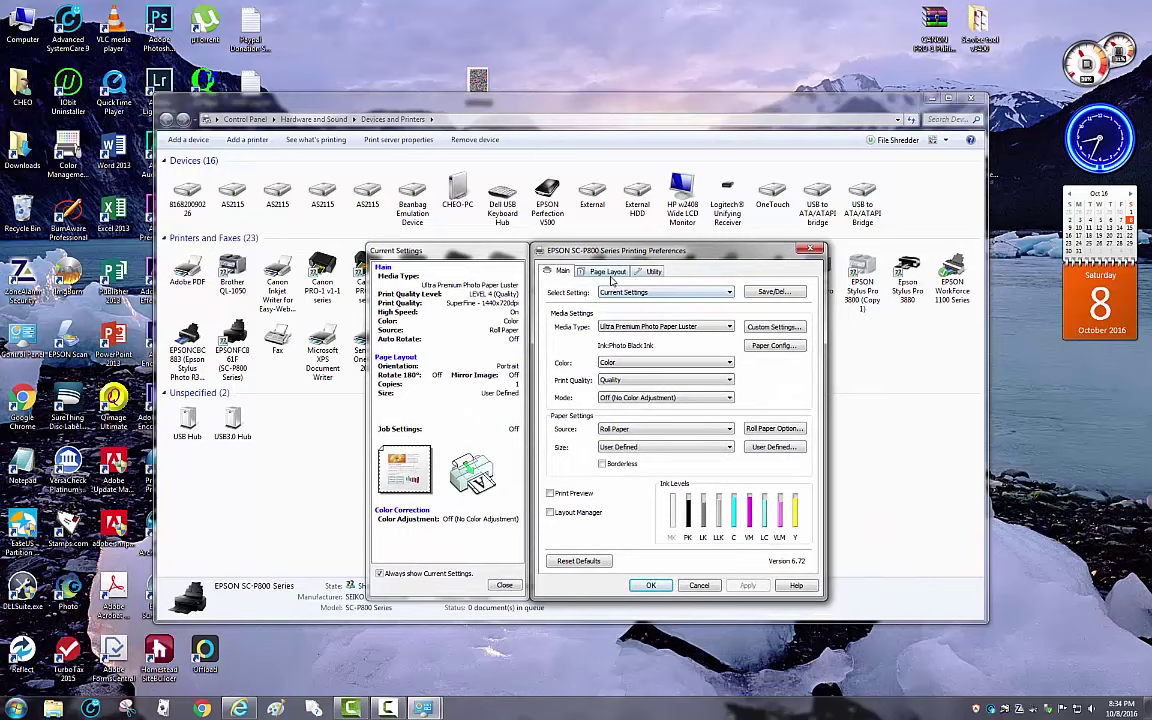
click(607, 272)
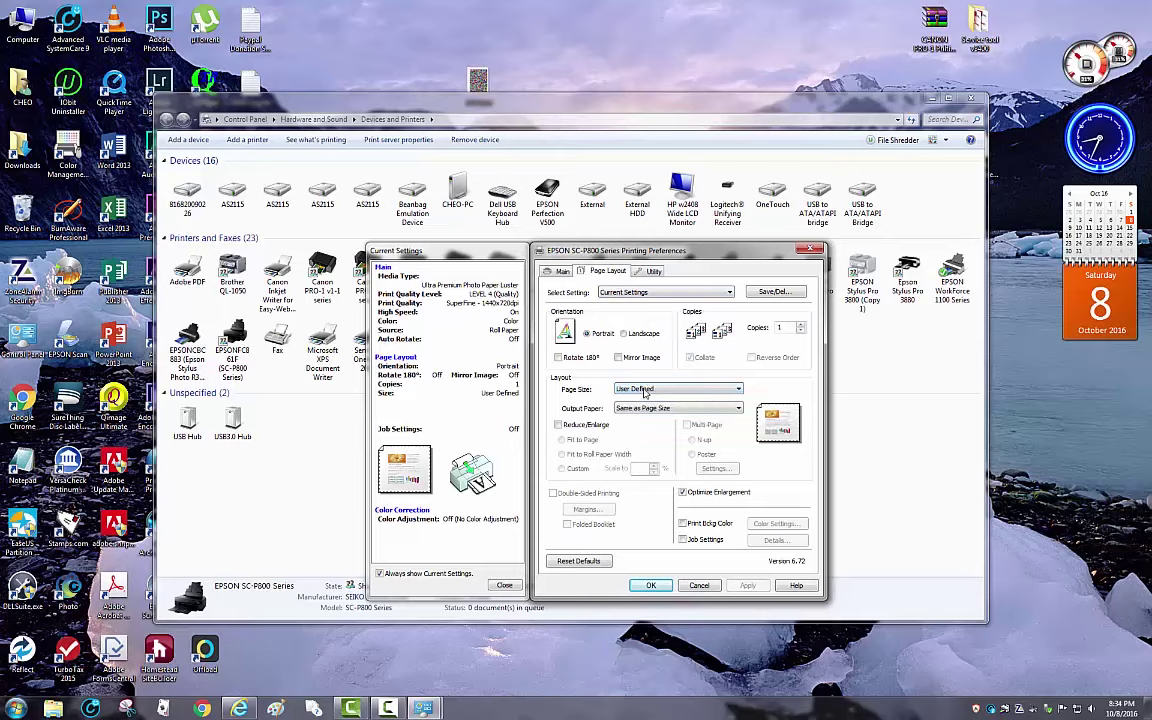
click(625, 410)
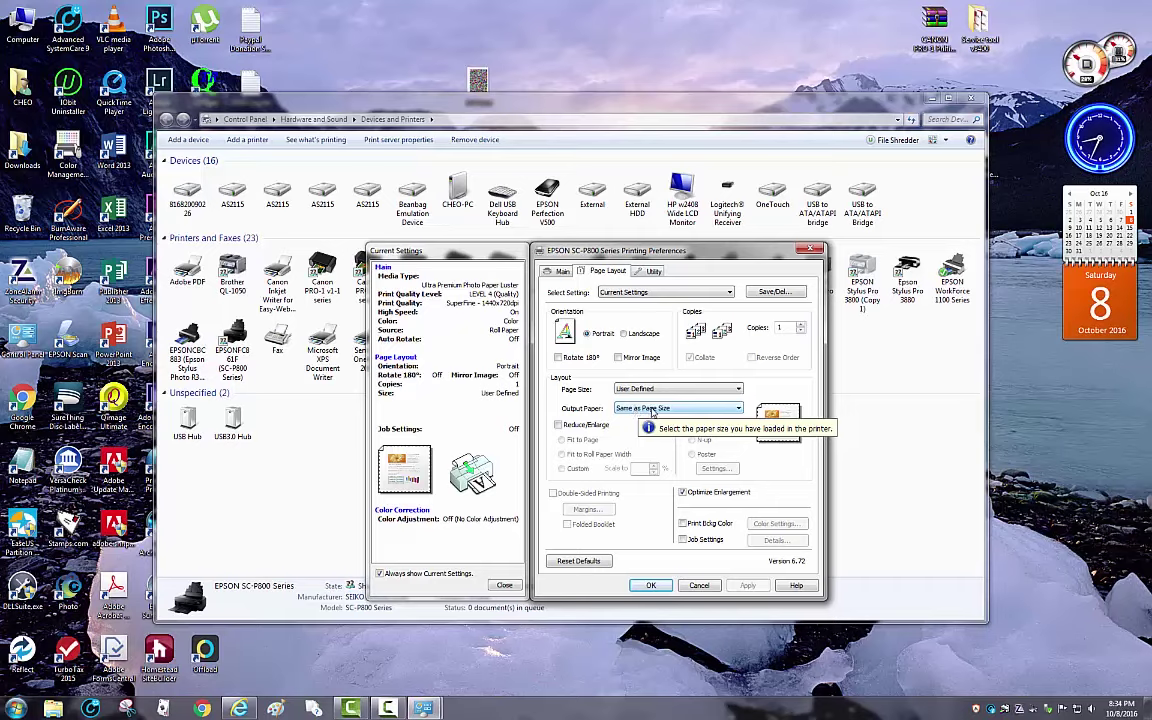
key(shift+Tab)
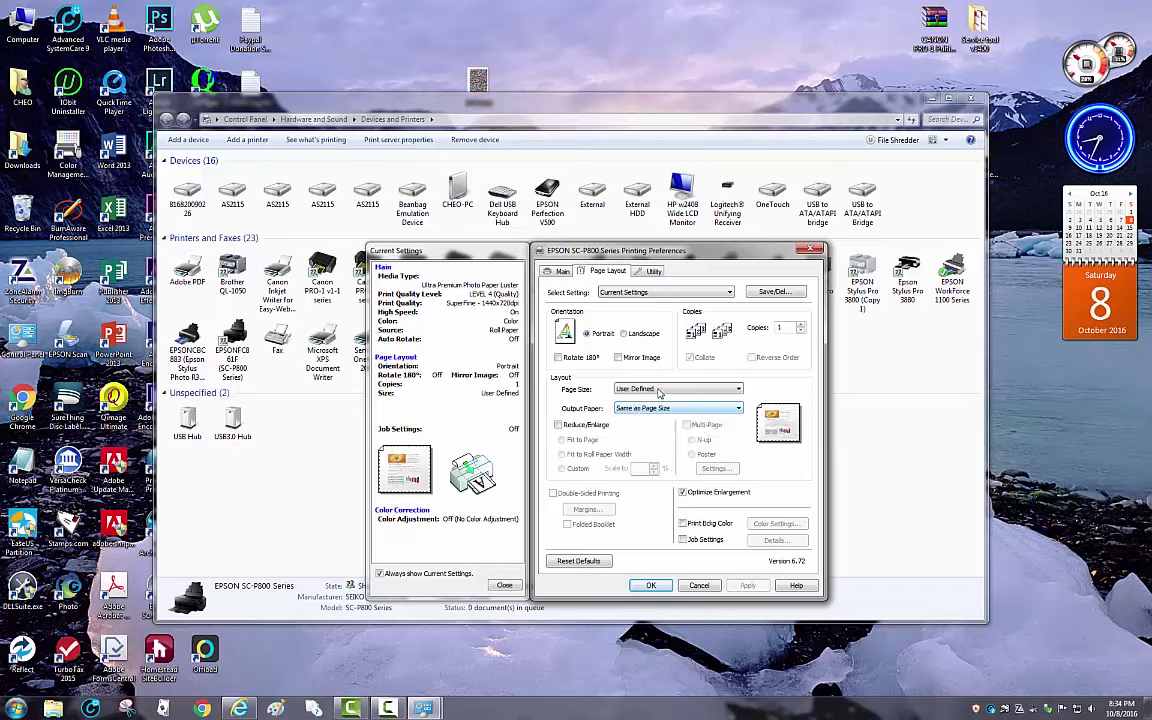
click(811, 250)
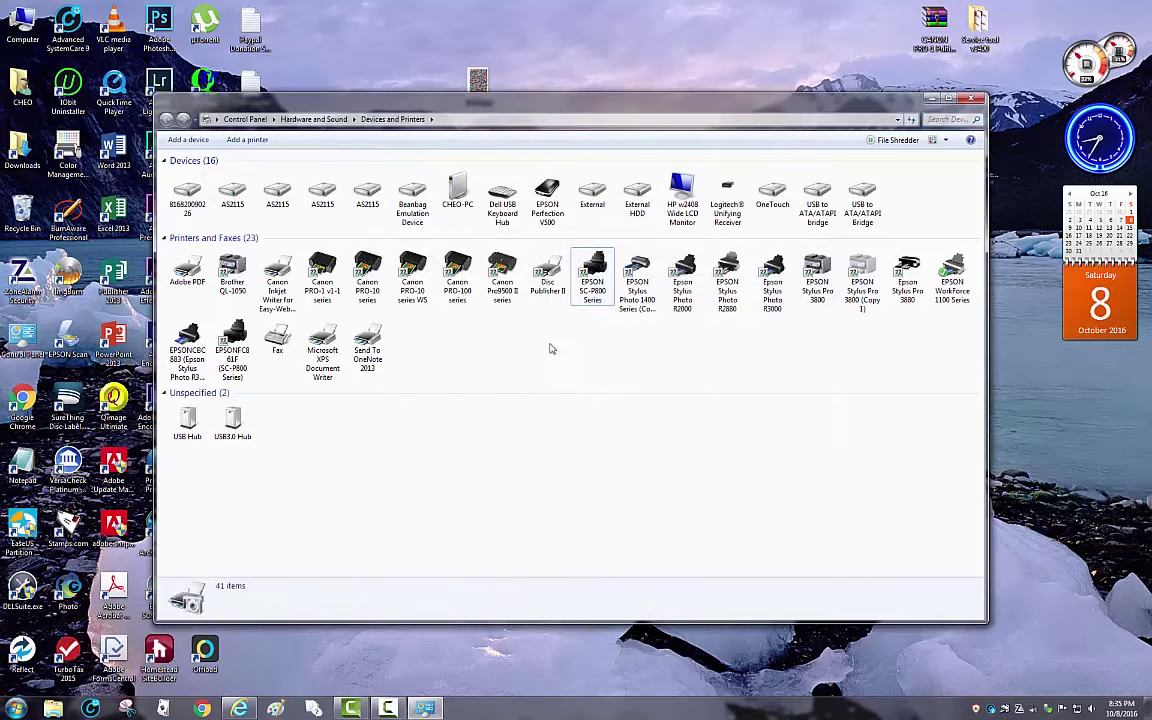
Step: Move and close the Devices and Printers window, leaving only the desktop
drag(598, 130, 643, 121)
click(995, 117)
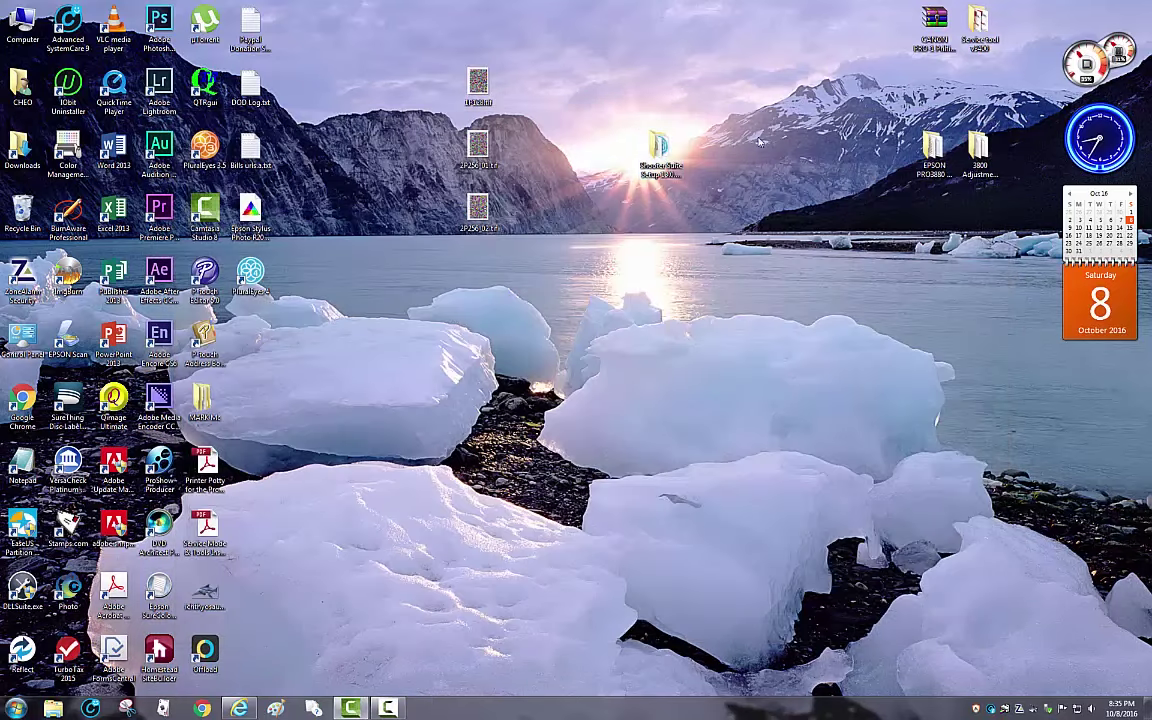